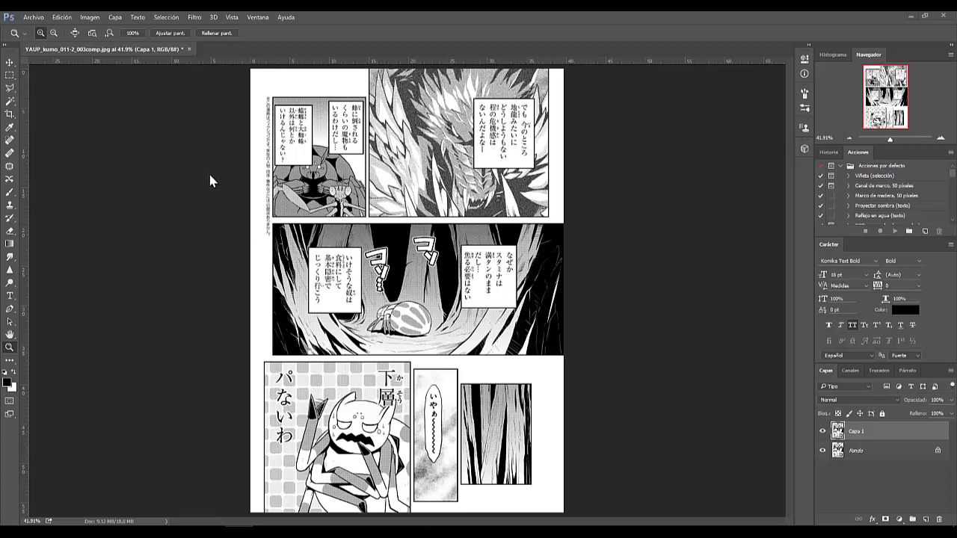
Step: Fit the page to the screen and zoom to 300% on the bottom-left panel's vertical text
left_click(214, 34)
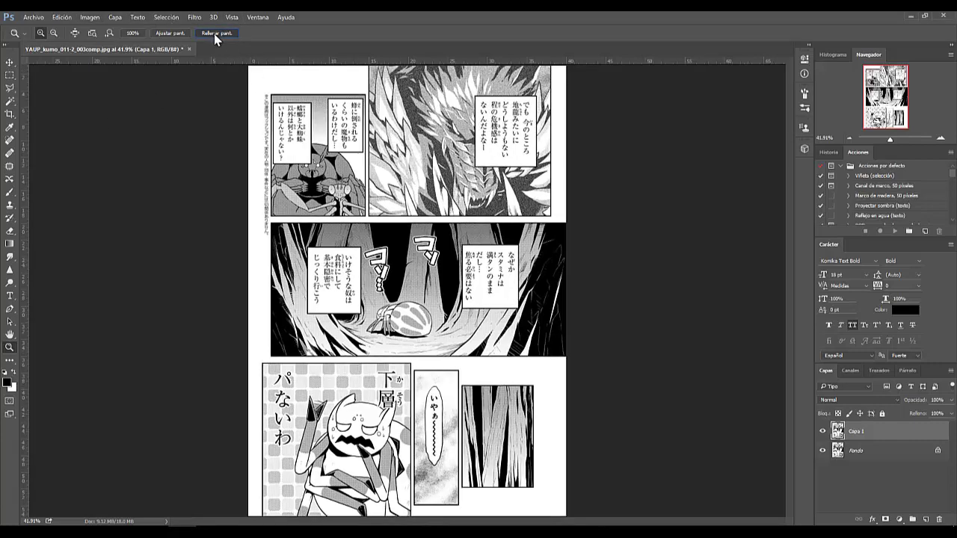
scroll(787, 255, "up", 2)
left_click_drag(790, 255, 801, 335)
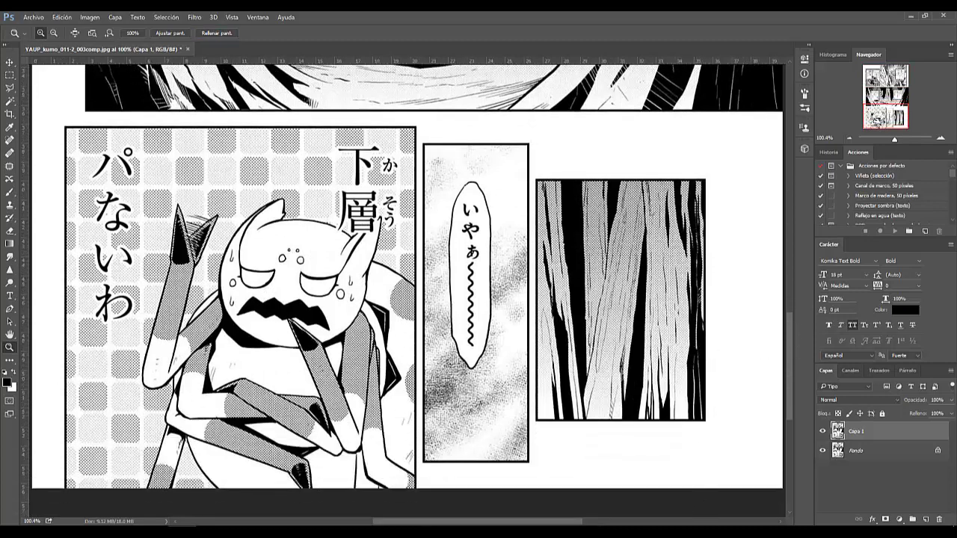
left_click_drag(575, 523, 545, 523)
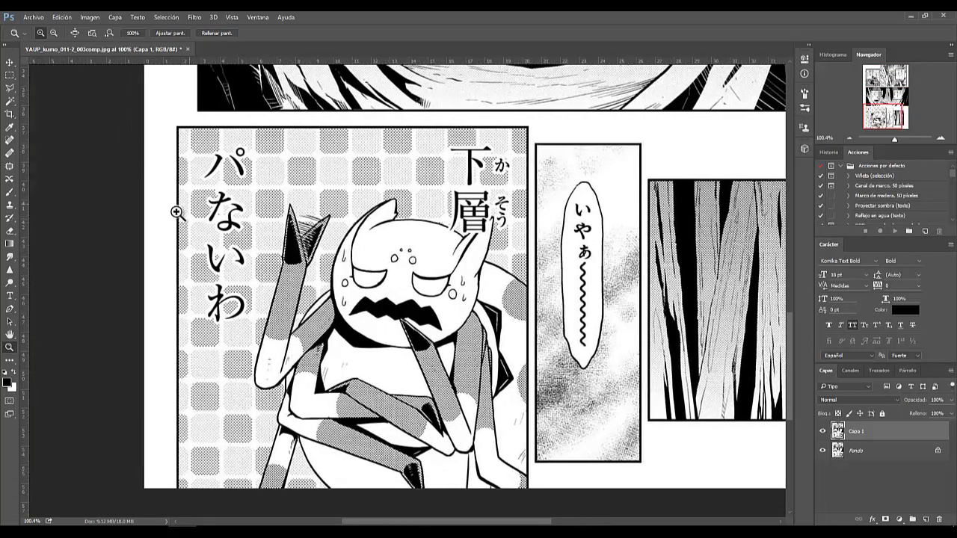
scroll(180, 211, "up", 1)
scroll(202, 211, "up", 1)
scroll(214, 209, "up", 1)
left_click(218, 213)
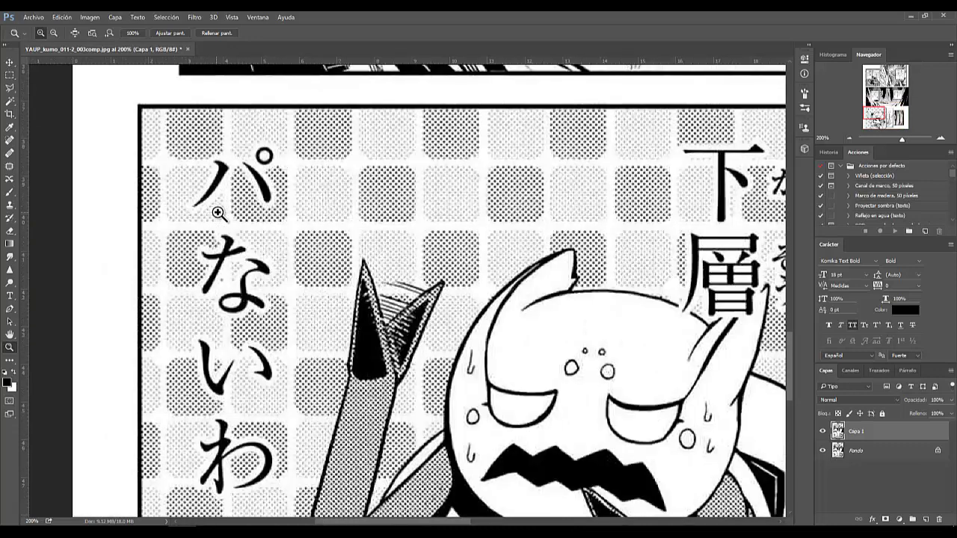
scroll(282, 264, "up", 1)
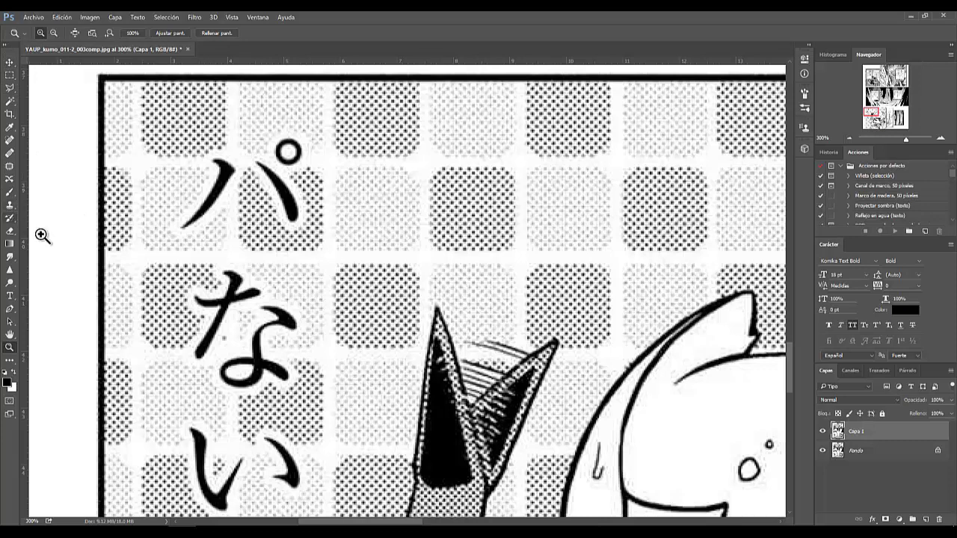
Step: Select the Clone Stamp Tool from the stamp tool flyout
left_click(10, 205)
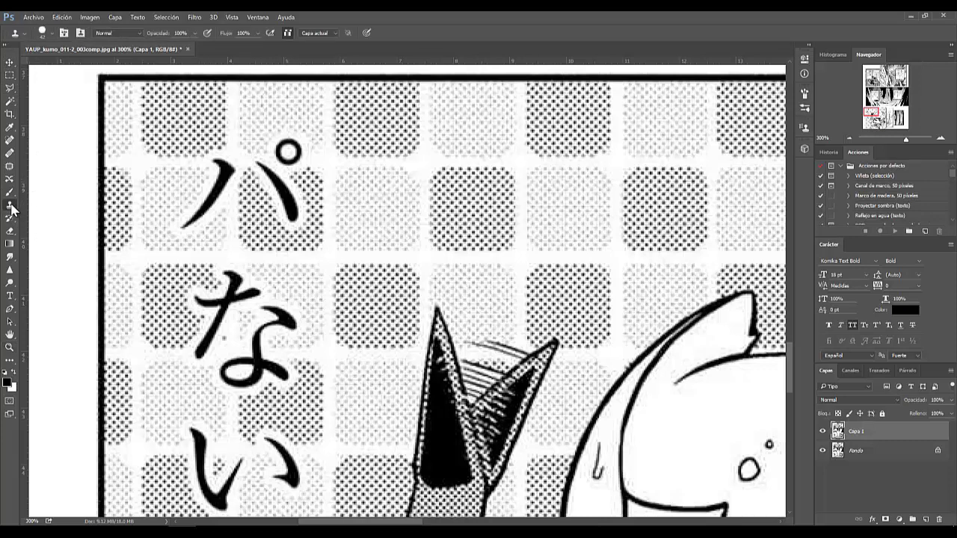
right_click(11, 207)
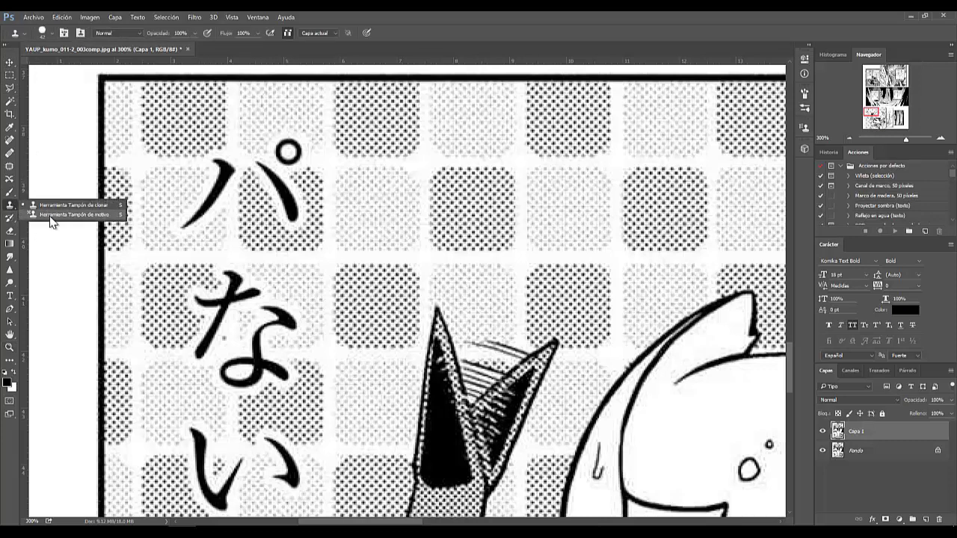
left_click(89, 207)
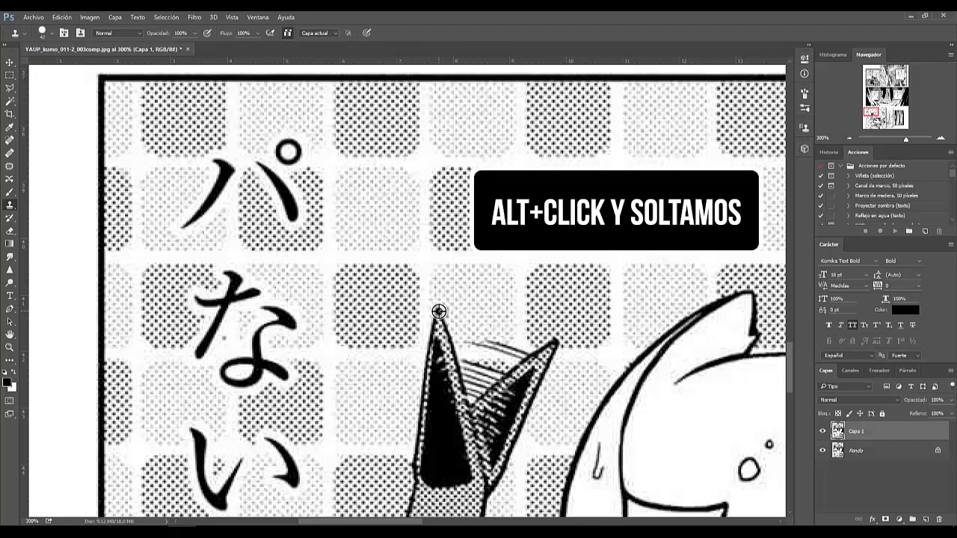
left_click(439, 311, "alt")
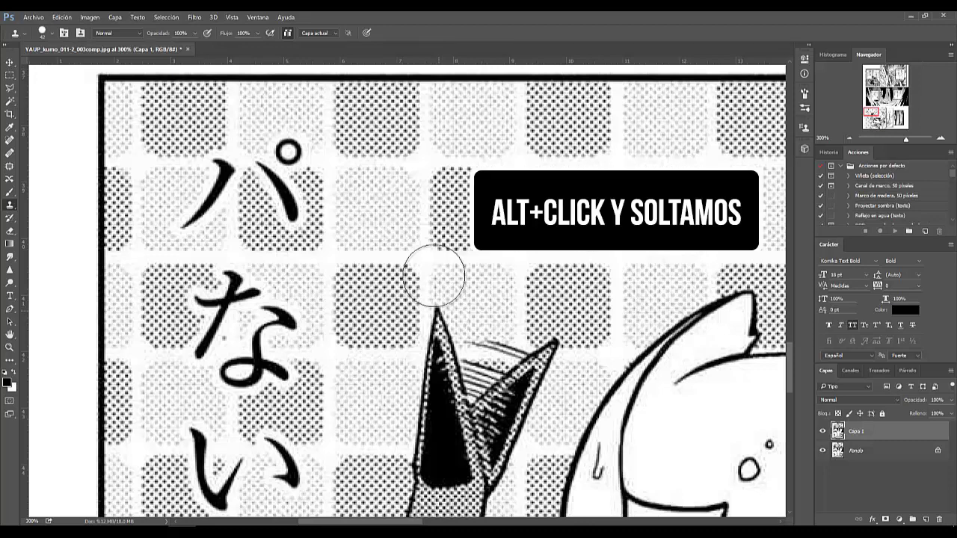
scroll(301, 189, "up", 2)
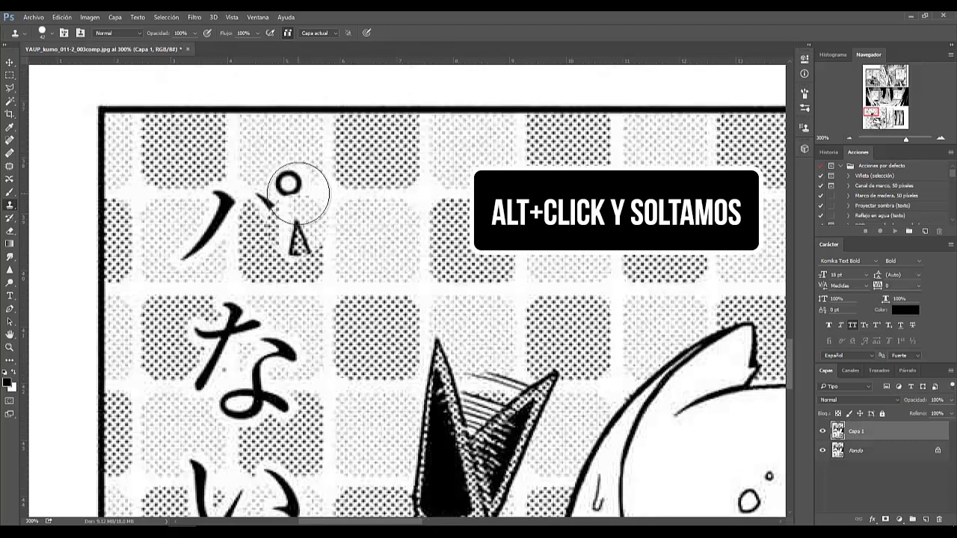
scroll(301, 202, "up", 3)
scroll(120, 142, "up", 1)
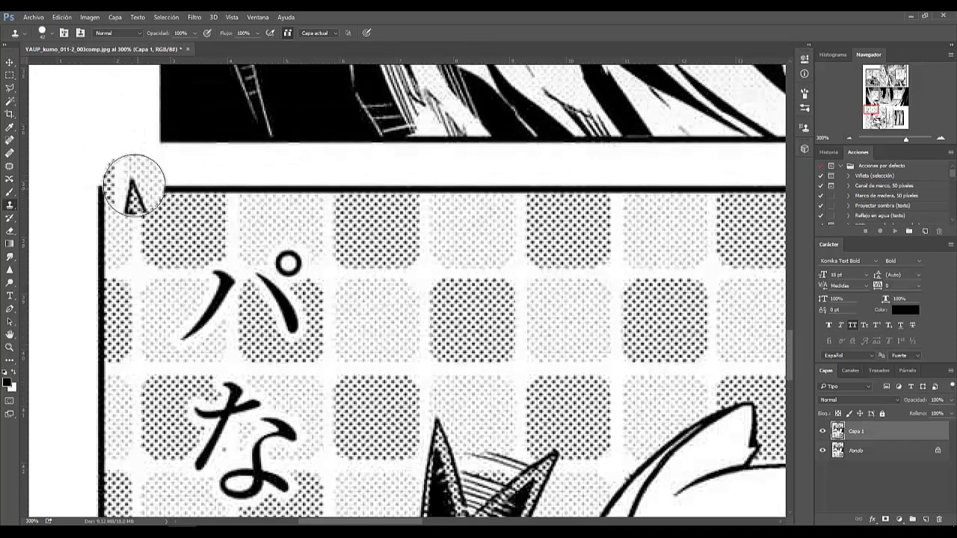
scroll(128, 187, "up", 2)
scroll(126, 179, "up", 2)
mouse_move(82, 110)
left_mouse_down()
mouse_move(81, 204)
mouse_move(101, 233)
mouse_move(131, 181)
mouse_move(120, 218)
mouse_move(126, 245)
left_mouse_up()
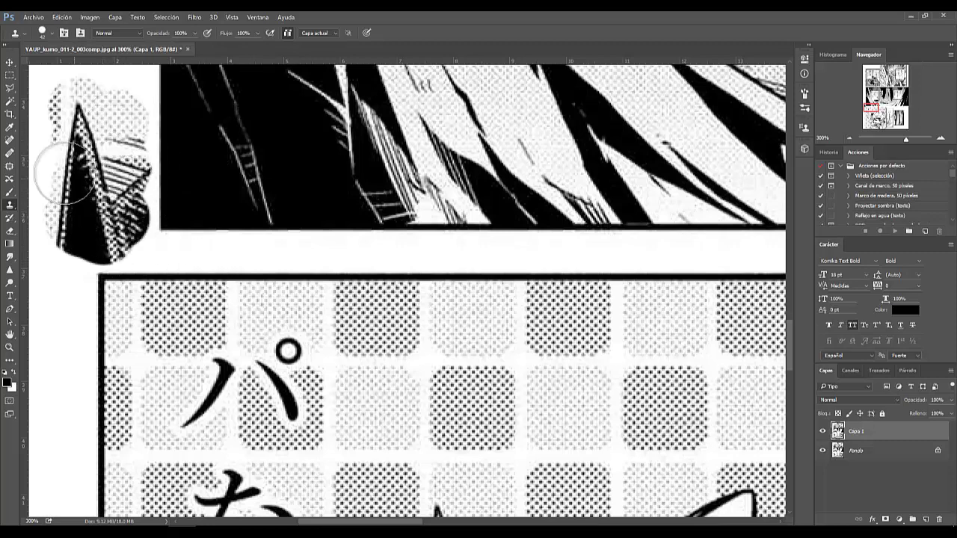
left_click_drag(125, 245, 93, 258)
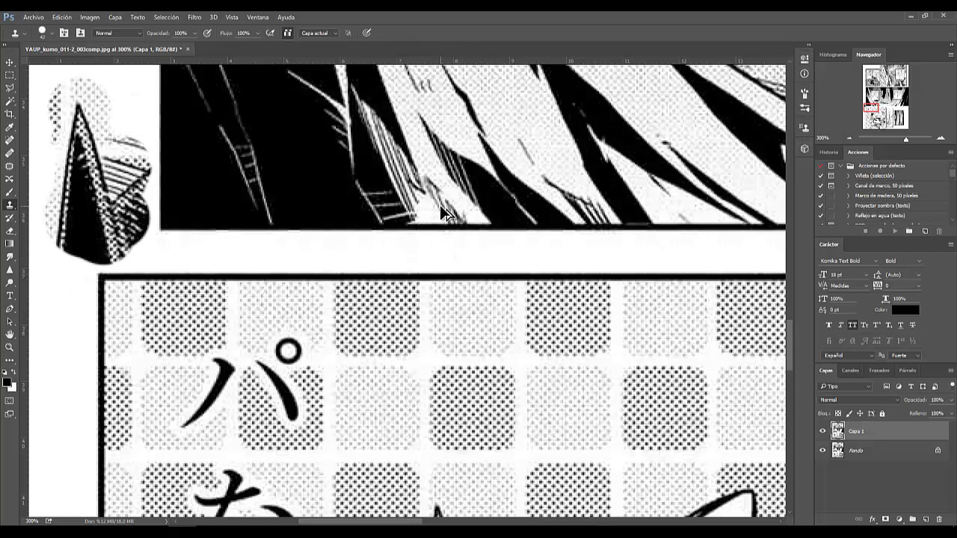
key("ctrl+alt+z")
key("ctrl+alt+z")
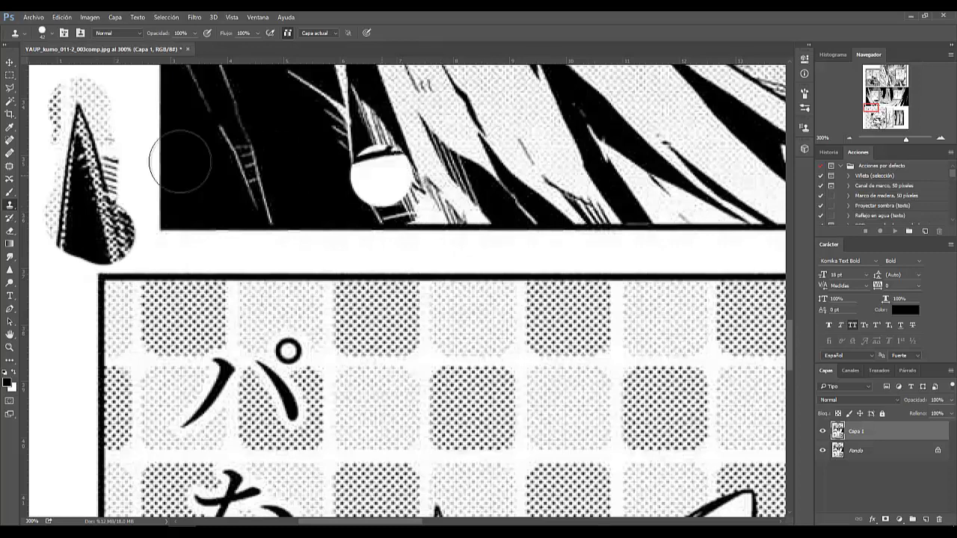
left_click(171, 215)
key("ctrl+z")
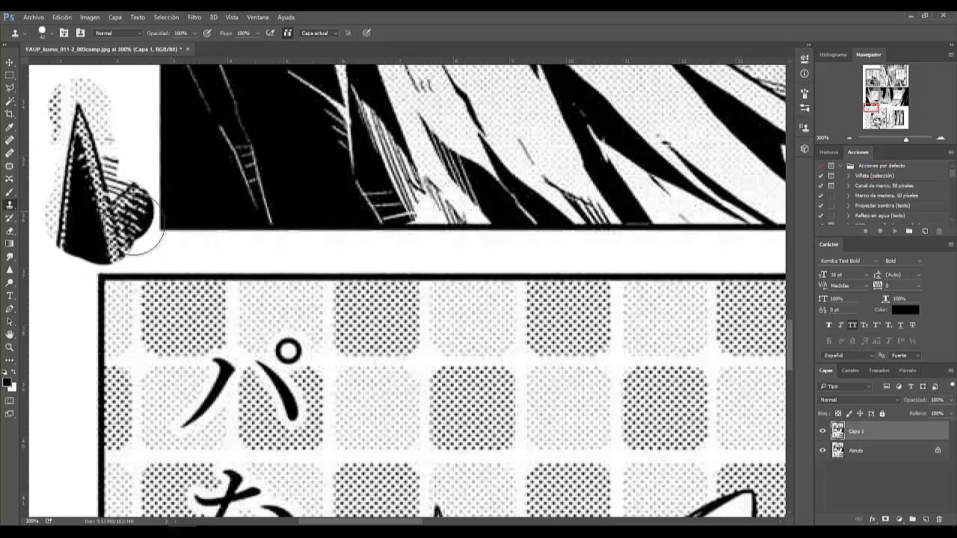
key("ctrl+alt+z")
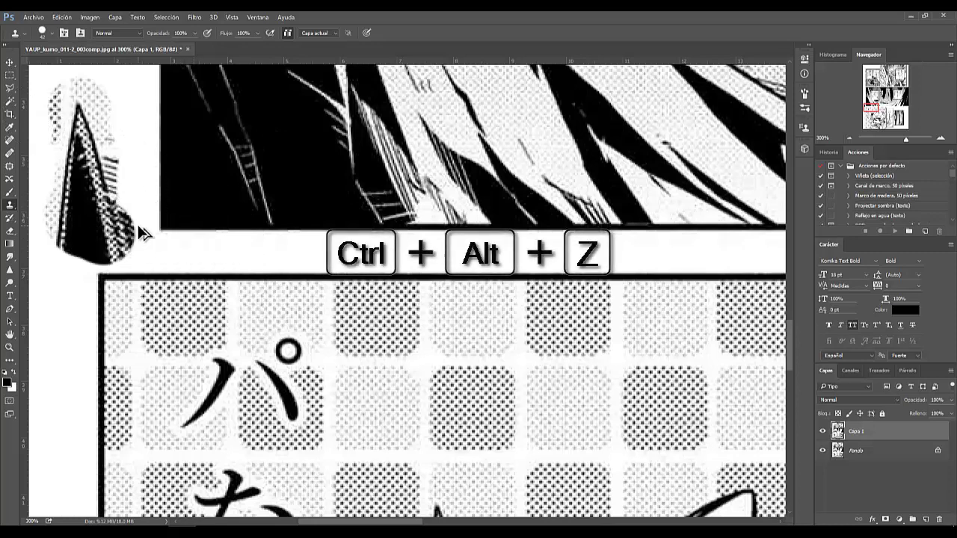
key("ctrl+alt+z")
key("ctrl+alt+z")
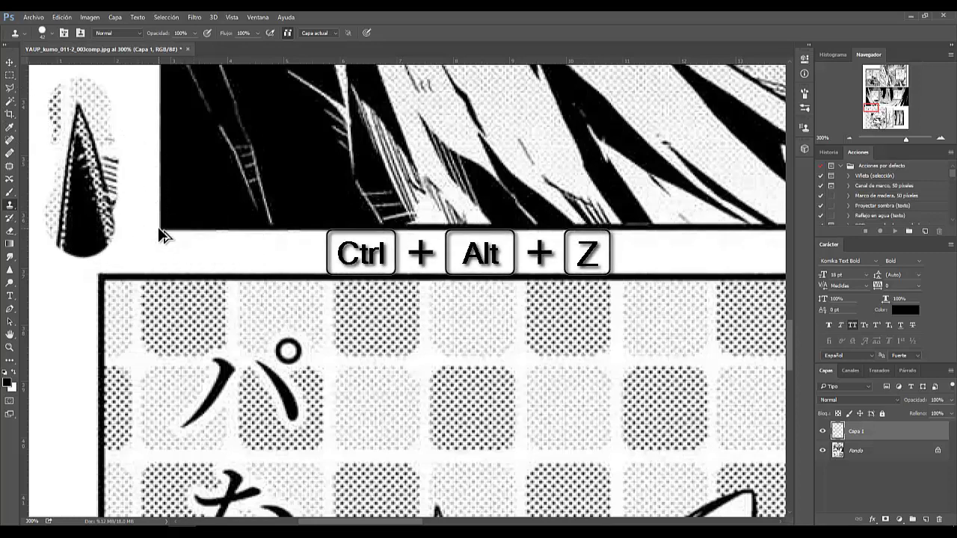
key("ctrl+alt+z")
key("ctrl+alt+z")
key("ctrl+alt+z")
key("ctrl+alt+z")
key("ctrl+alt+z")
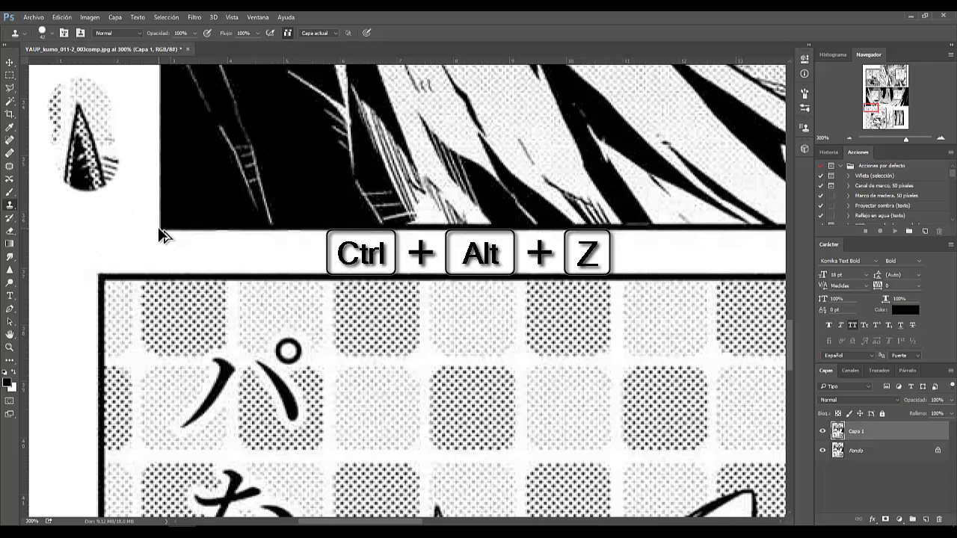
key("ctrl+alt+z")
key("ctrl+alt+z")
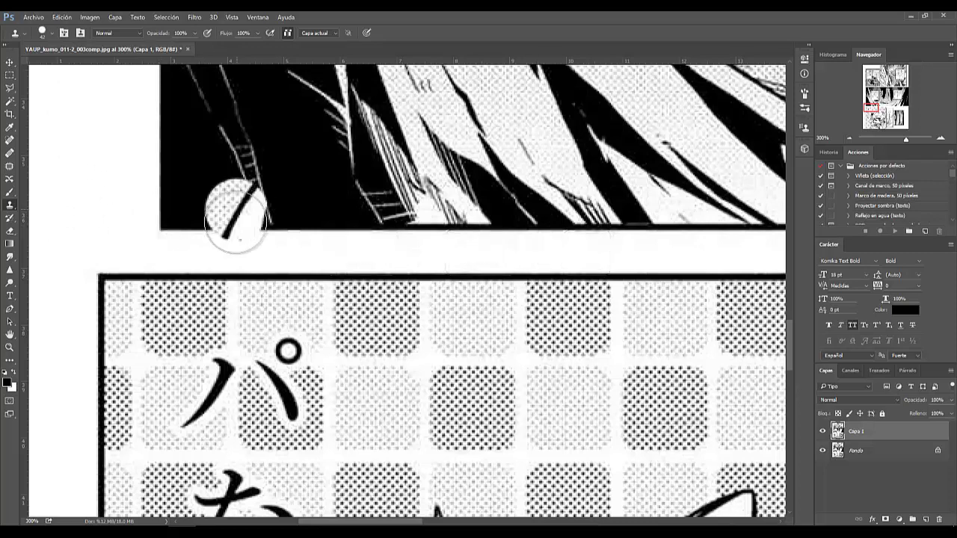
Step: Bring the panel's upper screentone into view and drag a horizontal guide to about Y 38.66 cm
scroll(227, 215, "down", 3)
scroll(233, 219, "down", 2)
scroll(236, 221, "down", 2)
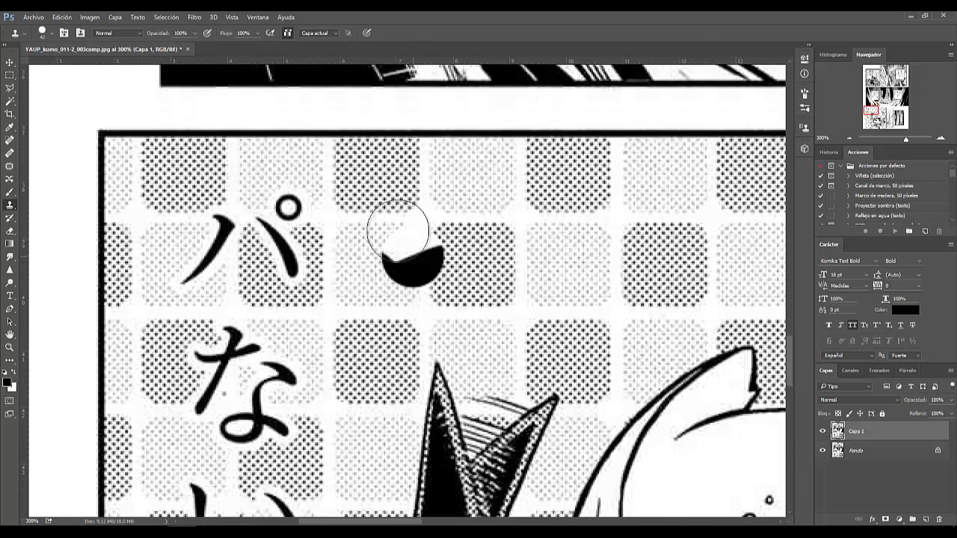
mouse_move(874, 112)
left_mouse_down()
mouse_move(884, 116)
mouse_move(870, 109)
left_mouse_up()
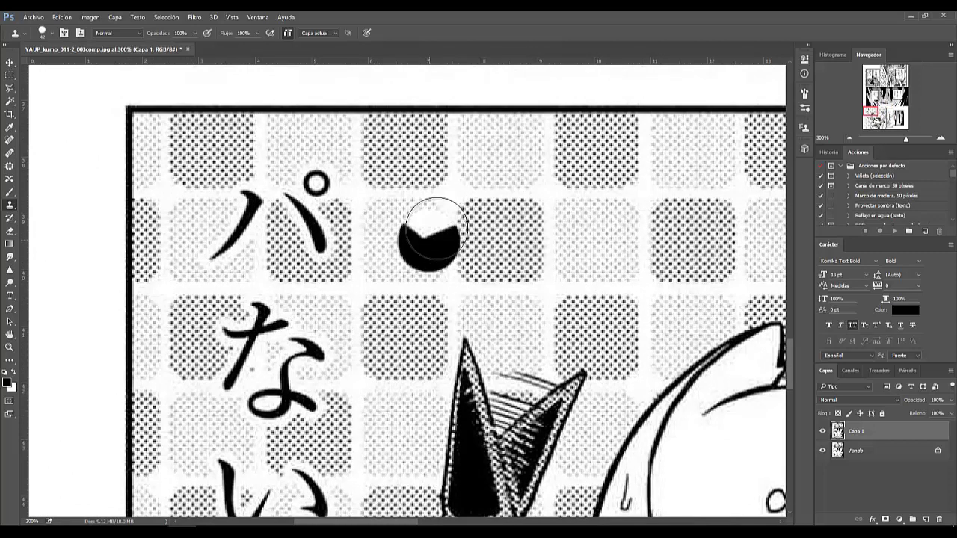
scroll(568, 422, "up", 1)
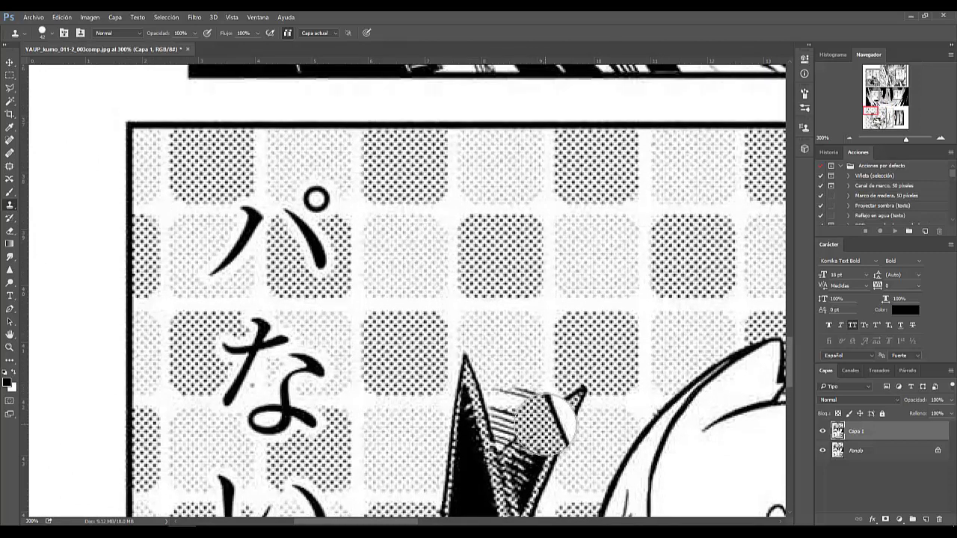
scroll(381, 284, "up", 1)
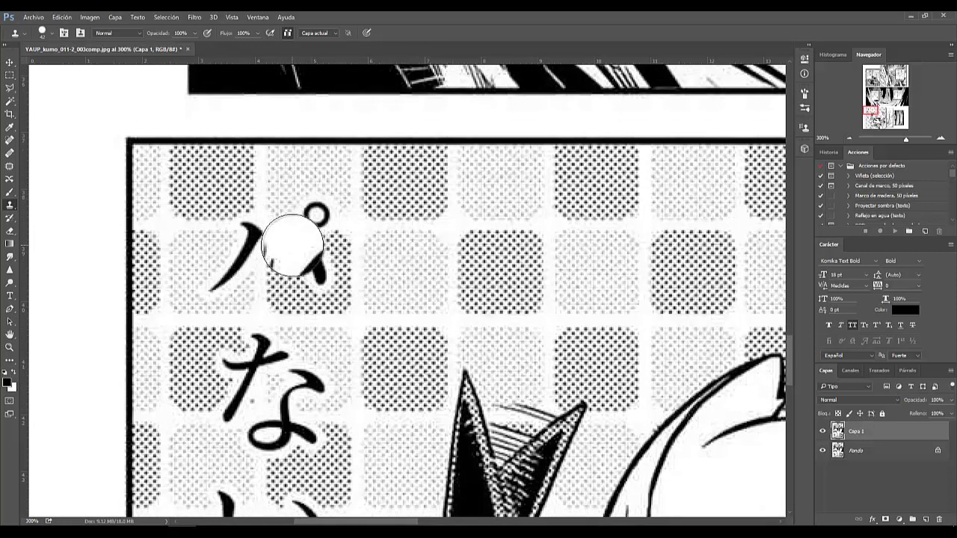
scroll(336, 225, "down", 1)
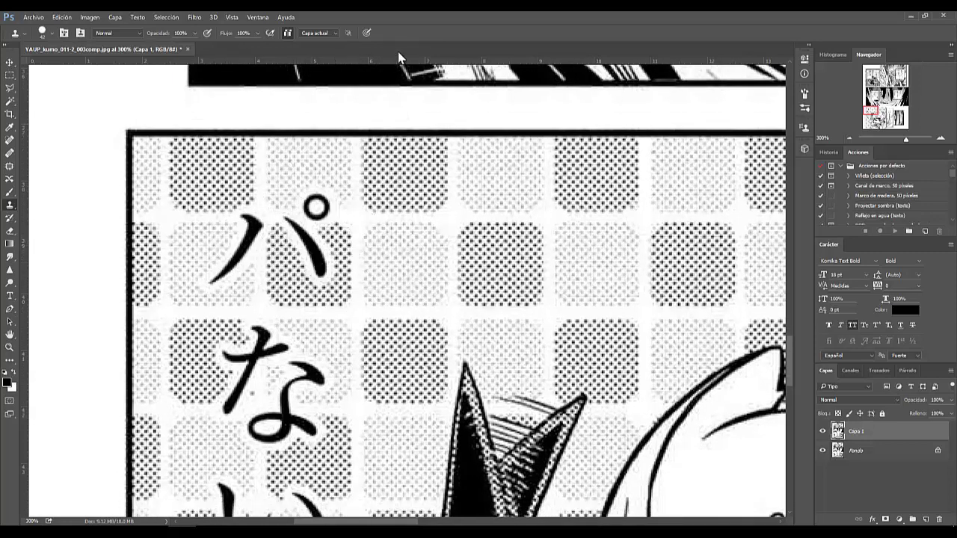
left_click_drag(397, 63, 419, 217)
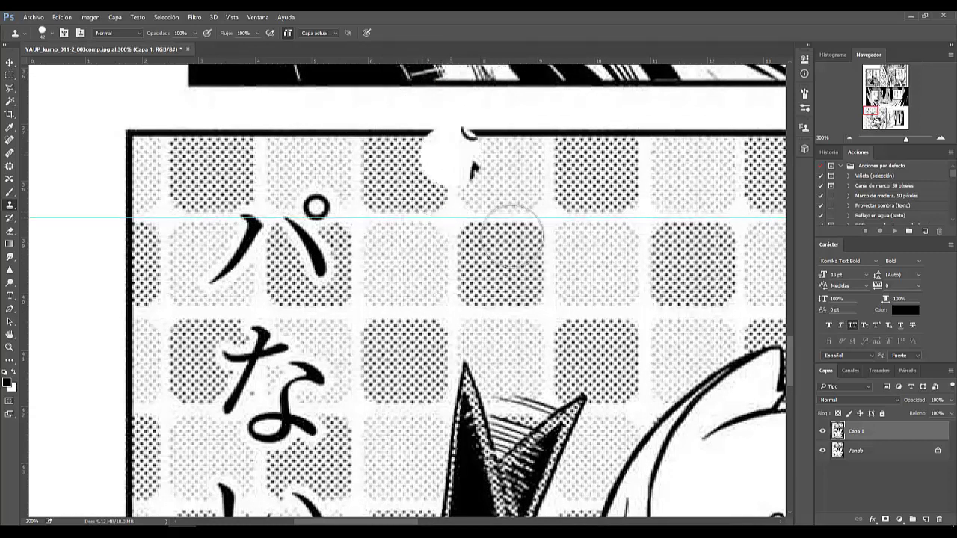
Step: Sample clean screentone near the panel's top border and stamp a test patch there
scroll(404, 230, "down", 1)
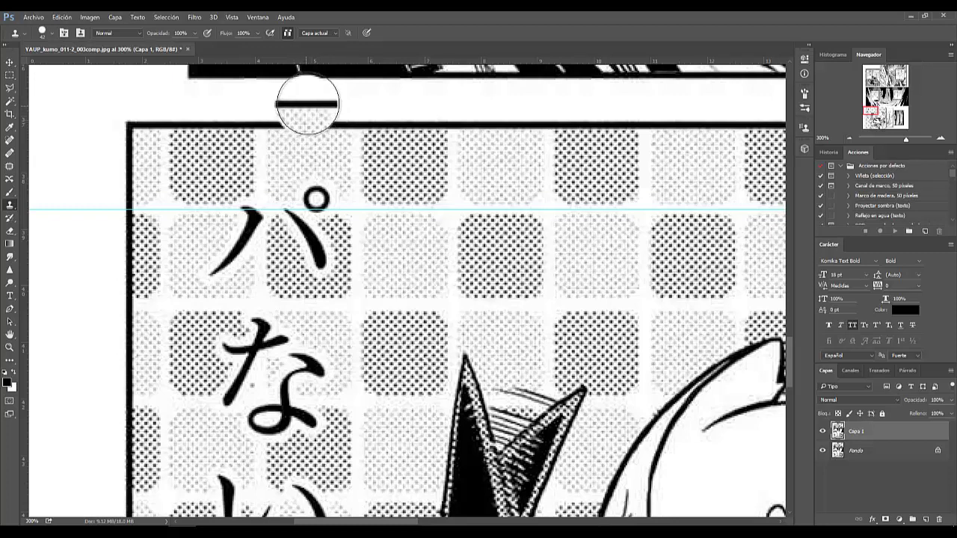
left_click(515, 127, "alt")
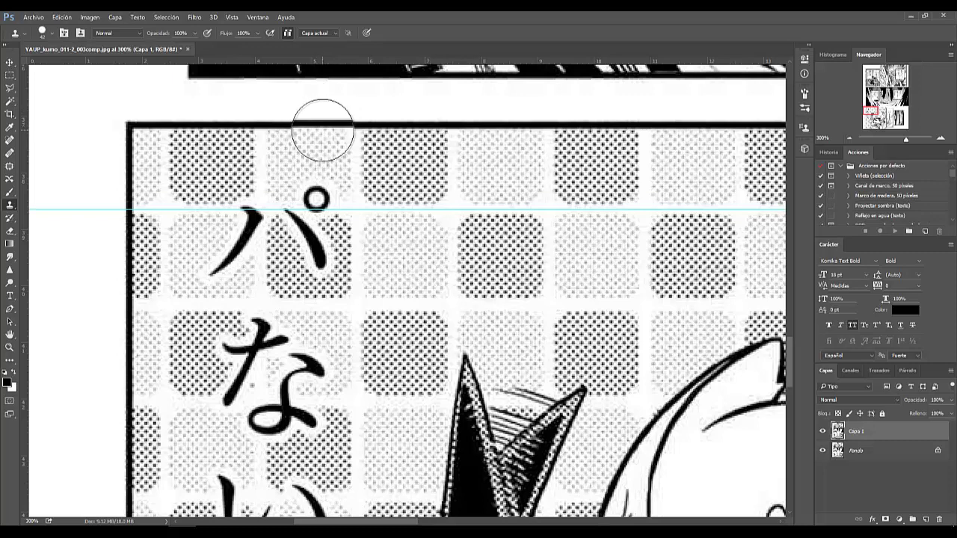
left_click(323, 131, "alt")
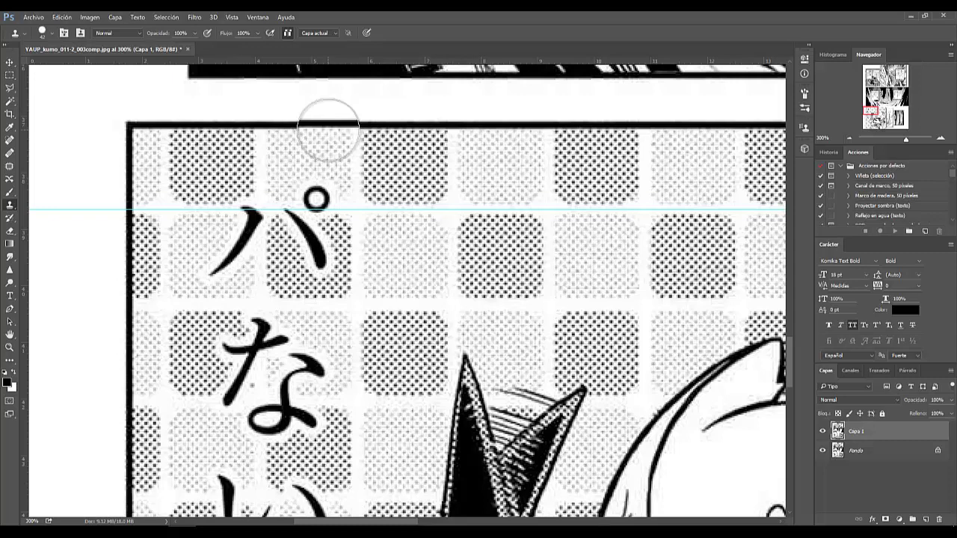
left_click(329, 131)
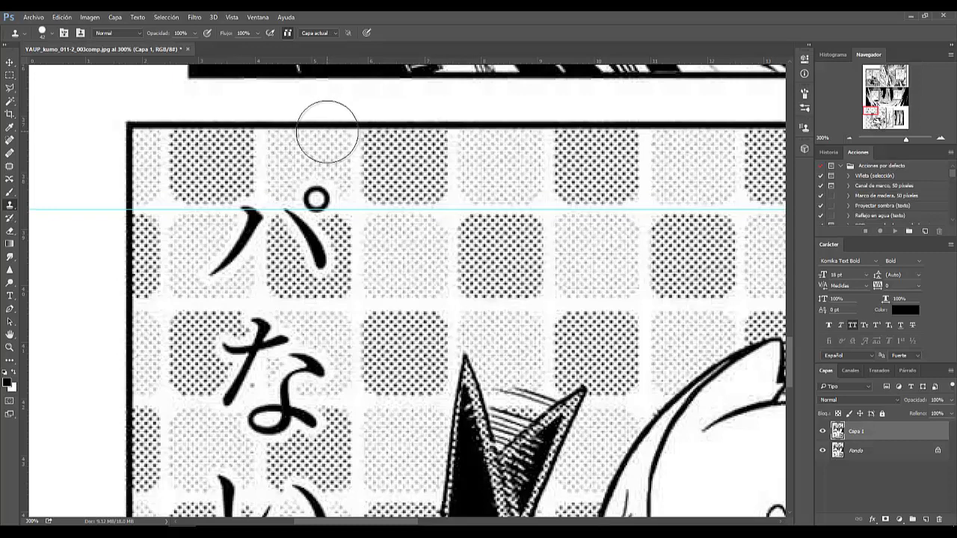
Step: Paint out the パ handakuten, merge the layer down and clone tone over ハ's right stroke
left_click(323, 176)
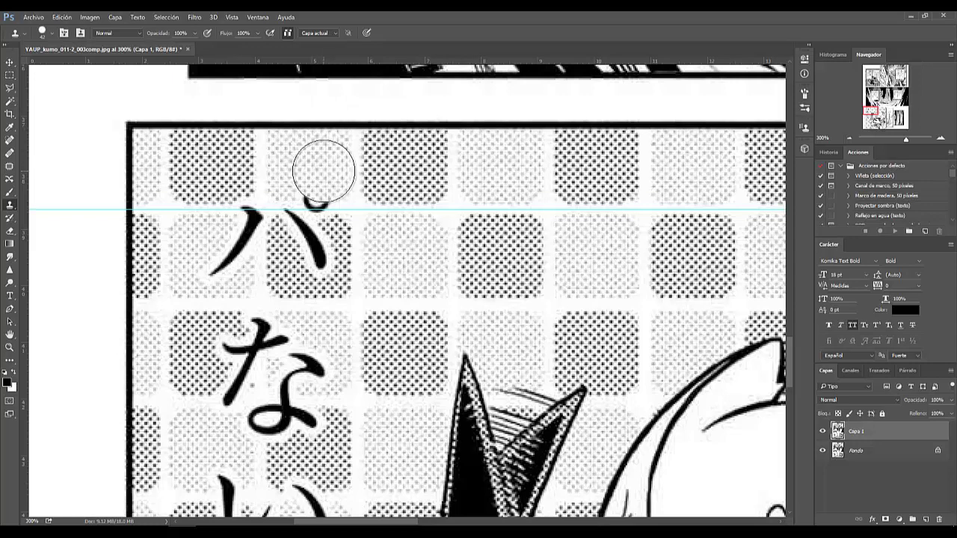
key("ctrl+e")
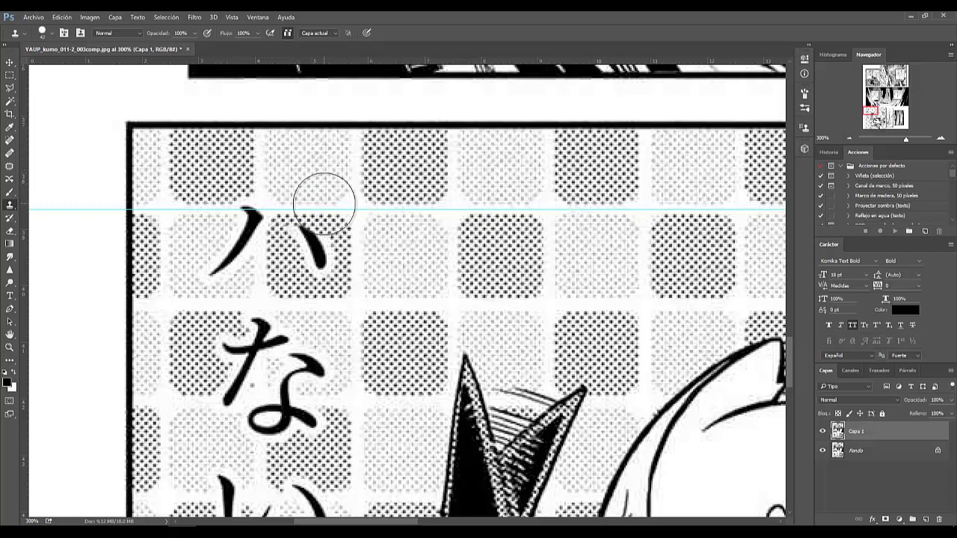
mouse_move(321, 196)
left_mouse_down()
mouse_move(312, 213)
mouse_move(314, 204)
left_mouse_up()
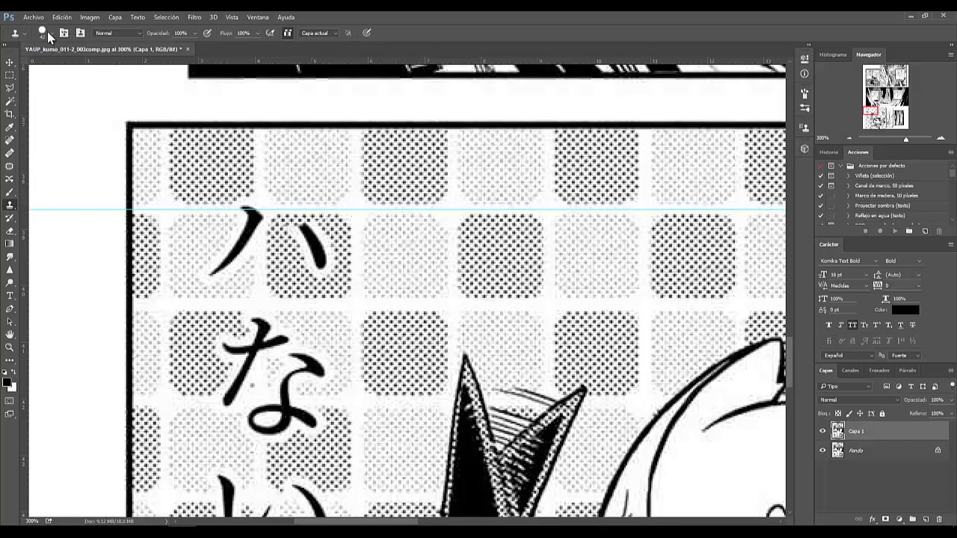
Step: Set the clone brush to 29 px and cover ハ's right stroke with screentone
left_click(50, 34)
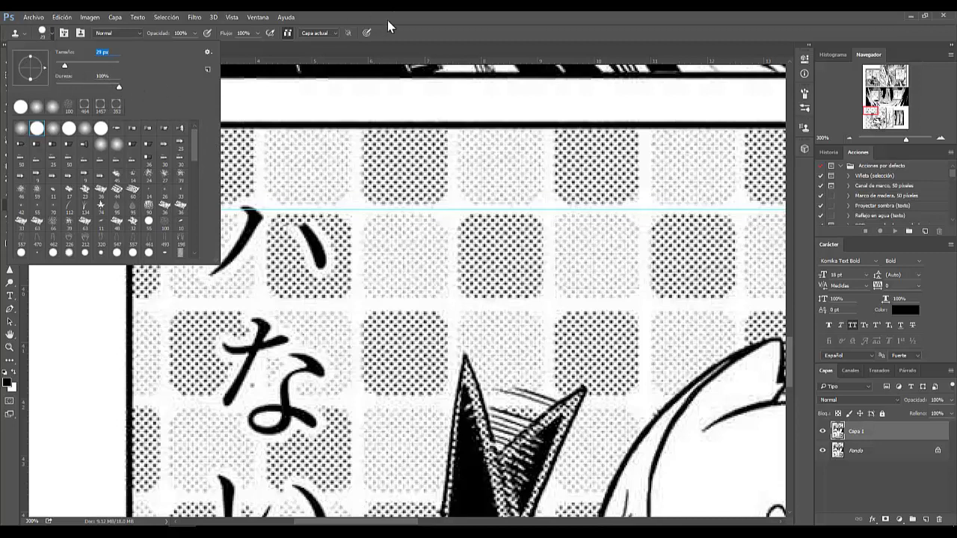
key("Return")
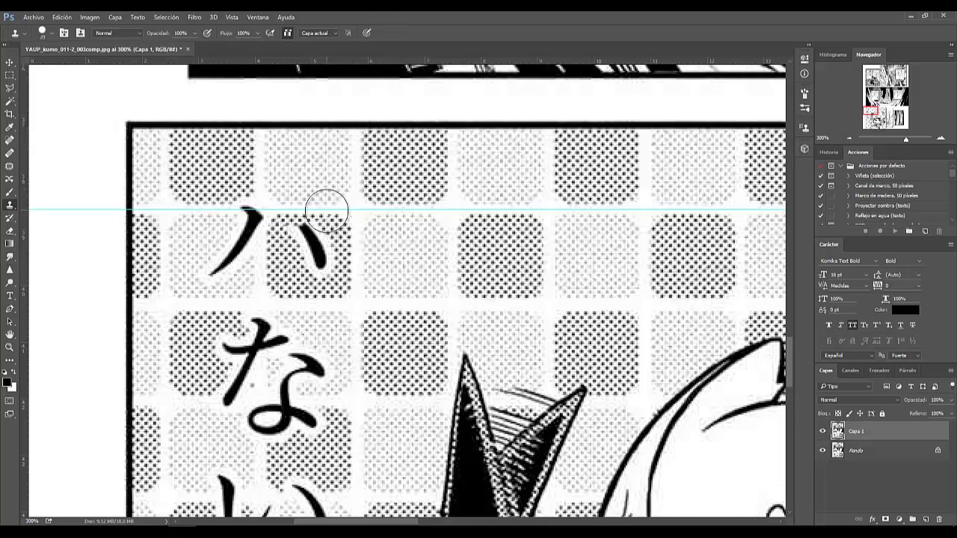
mouse_move(326, 210)
left_mouse_down()
mouse_move(330, 278)
mouse_move(250, 216)
mouse_move(234, 246)
mouse_move(227, 239)
mouse_move(222, 263)
left_mouse_up()
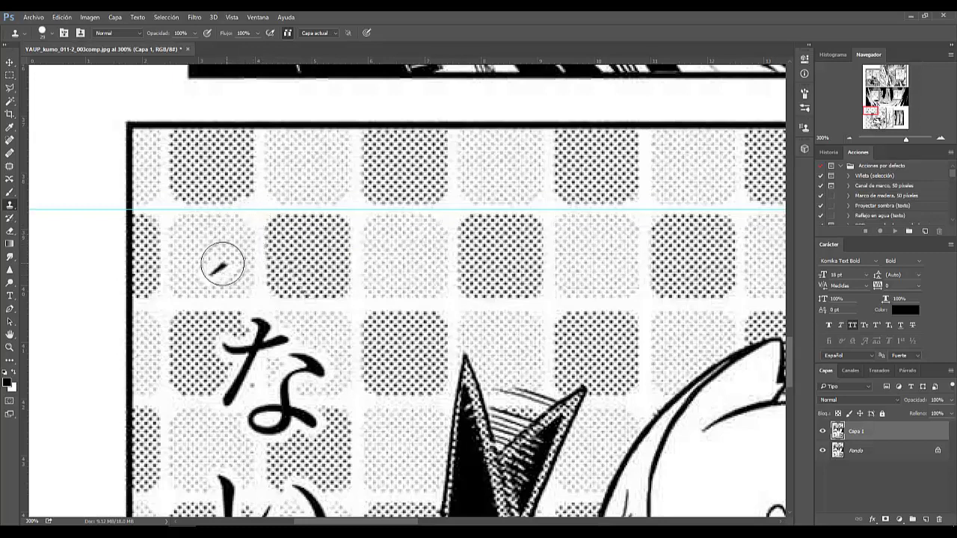
left_click(222, 264)
Step: Patch tone around the spiky hair tips, undoing the stray dark mark
scroll(352, 250, "down", 1)
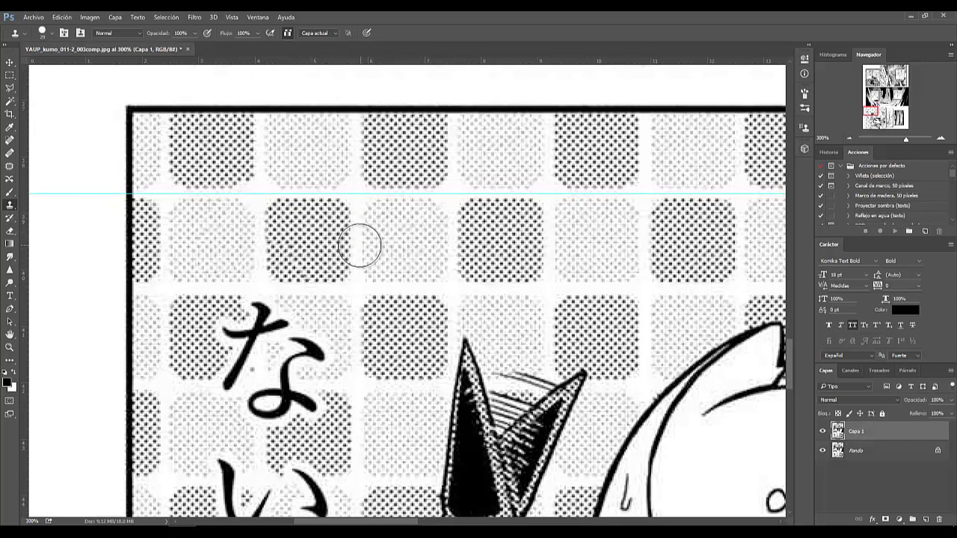
scroll(359, 245, "down", 1)
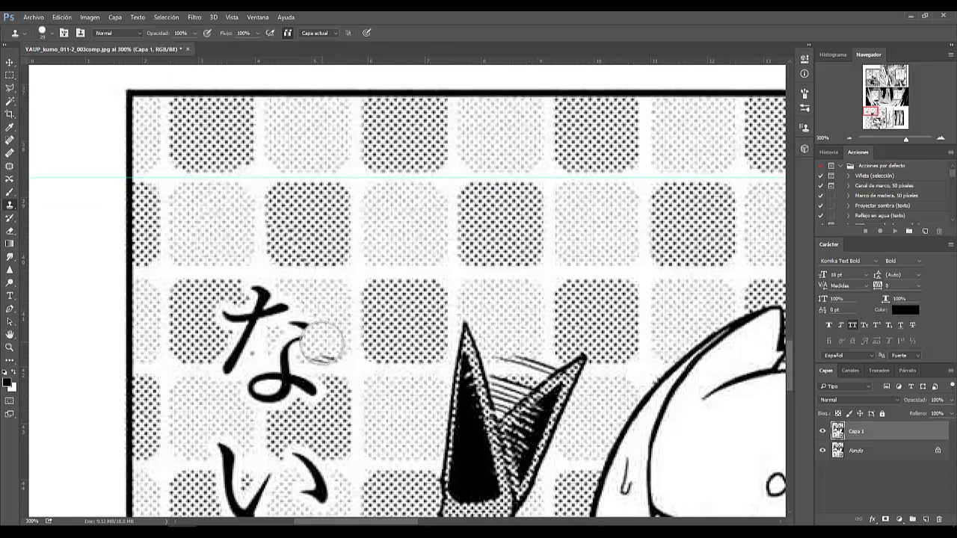
scroll(471, 247, "down", 1)
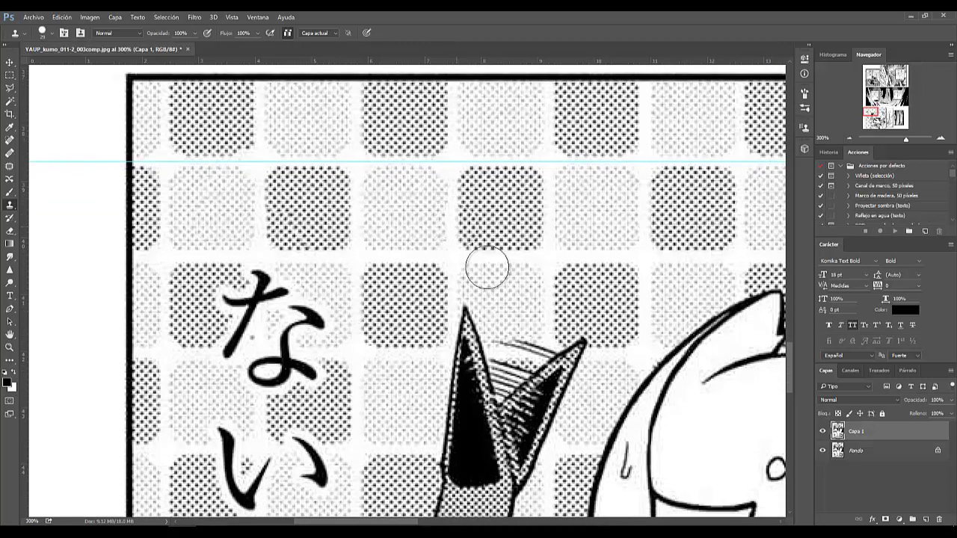
mouse_move(560, 367)
left_mouse_down()
mouse_move(521, 325)
mouse_move(495, 352)
left_mouse_up()
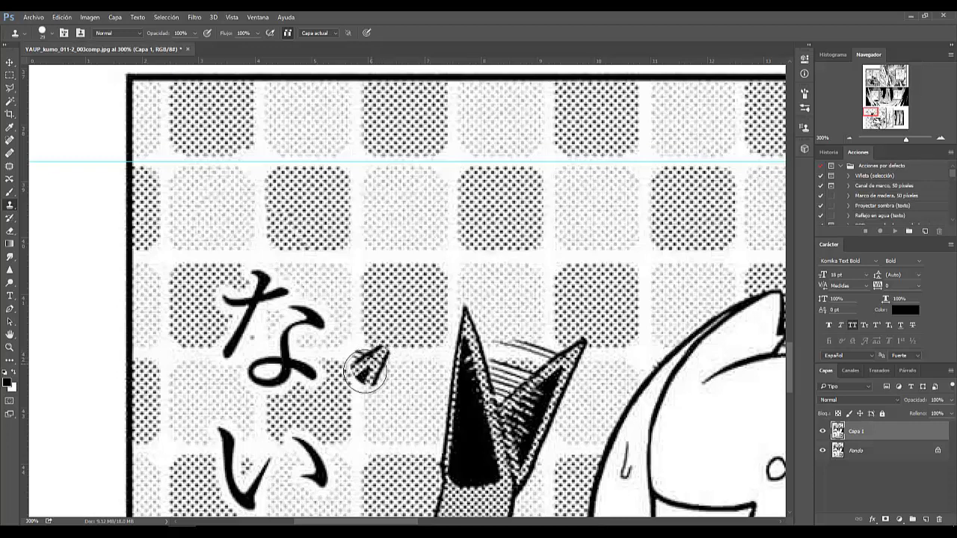
left_click(390, 357)
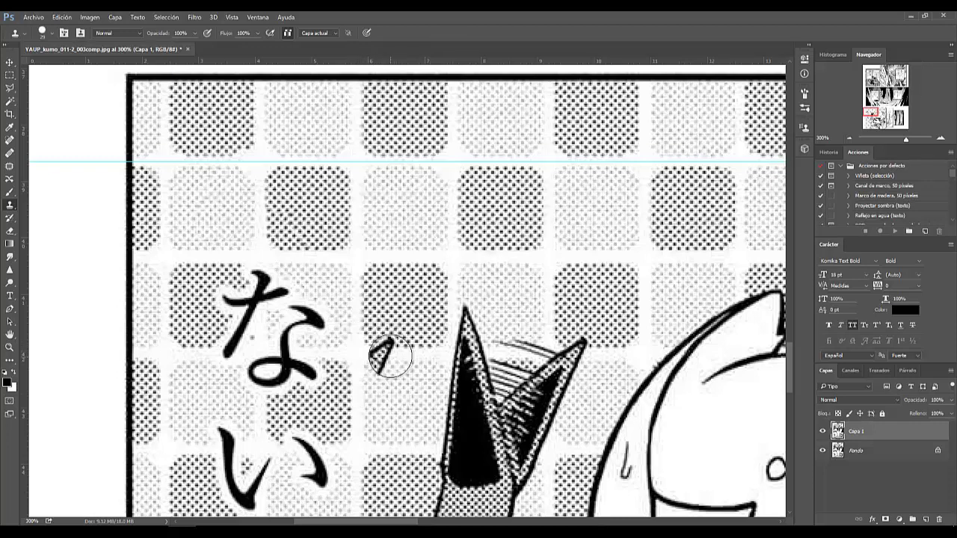
scroll(390, 357, "up", 1)
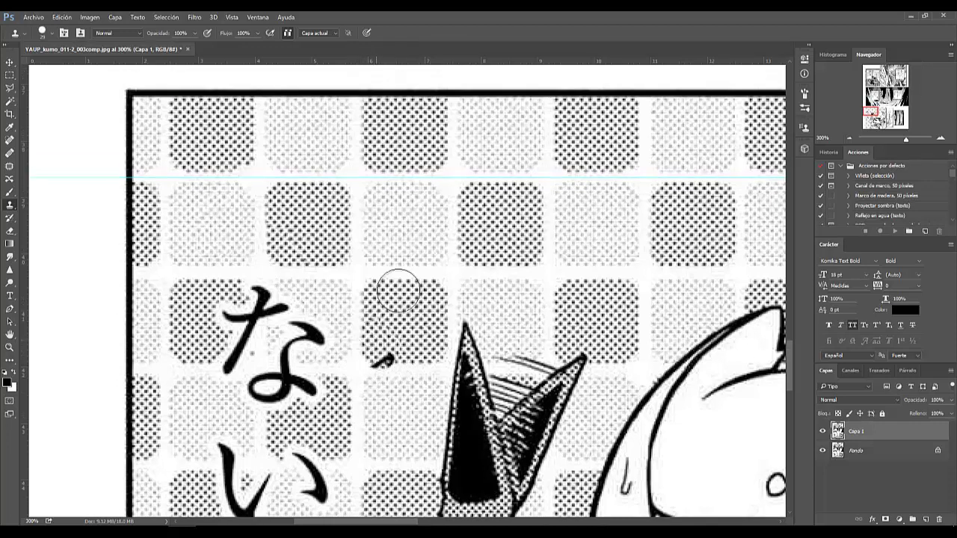
key("ctrl+z")
scroll(439, 276, "up", 1)
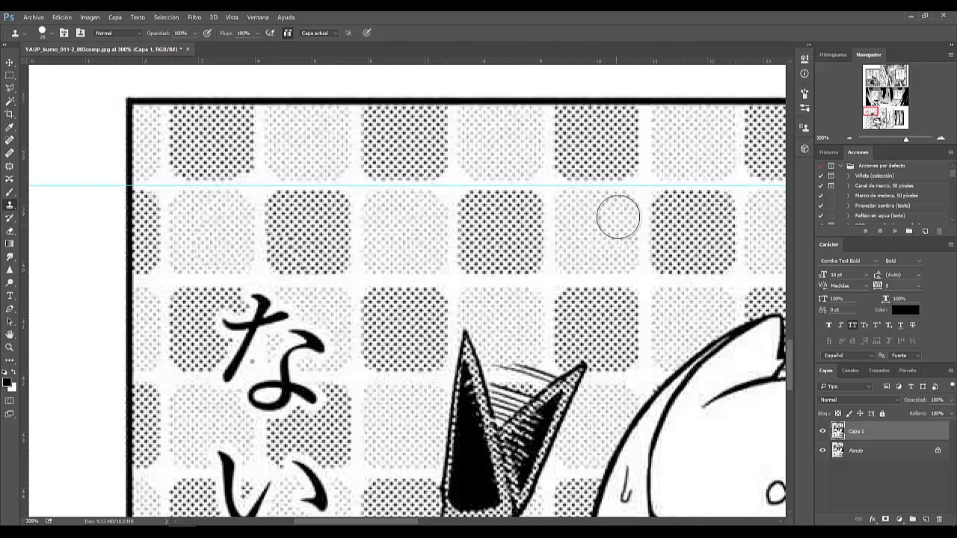
Step: Clone screentone over the な character
scroll(455, 216, "down", 1)
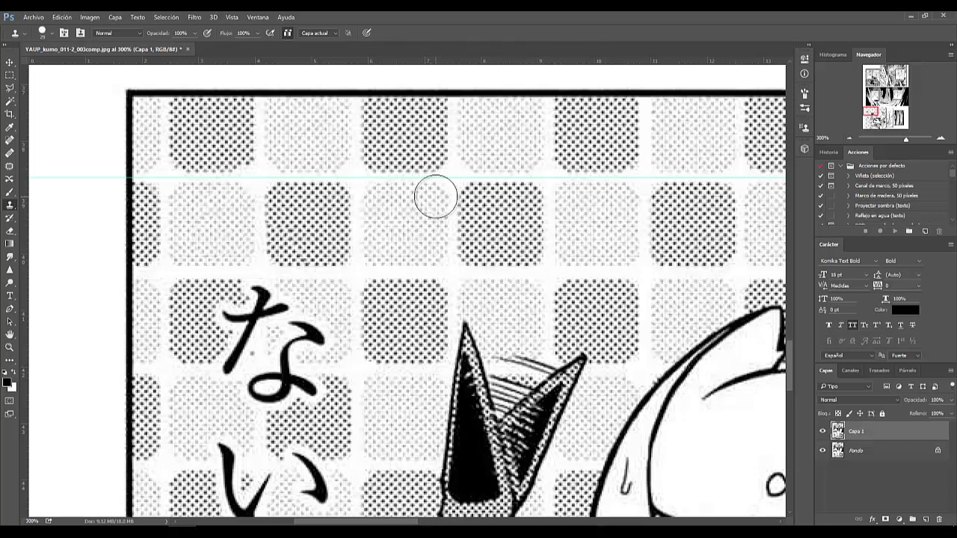
scroll(337, 300, "down", 1)
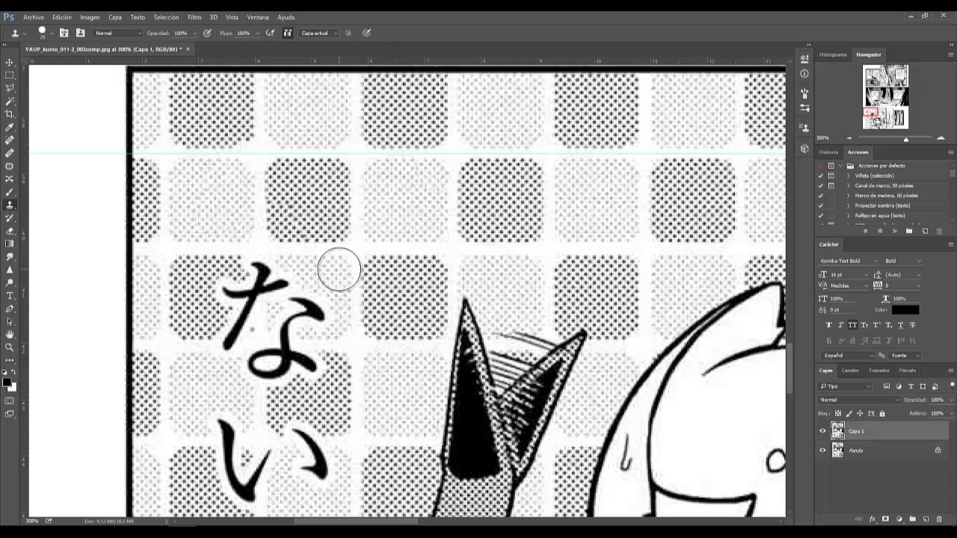
mouse_move(339, 269)
left_mouse_down()
mouse_move(307, 297)
mouse_move(288, 272)
mouse_move(274, 269)
mouse_move(263, 284)
mouse_move(276, 290)
mouse_move(248, 275)
mouse_move(234, 328)
mouse_move(225, 291)
mouse_move(224, 317)
mouse_move(252, 320)
mouse_move(290, 306)
mouse_move(287, 340)
mouse_move(326, 341)
left_mouse_up()
scroll(299, 299, "down", 2)
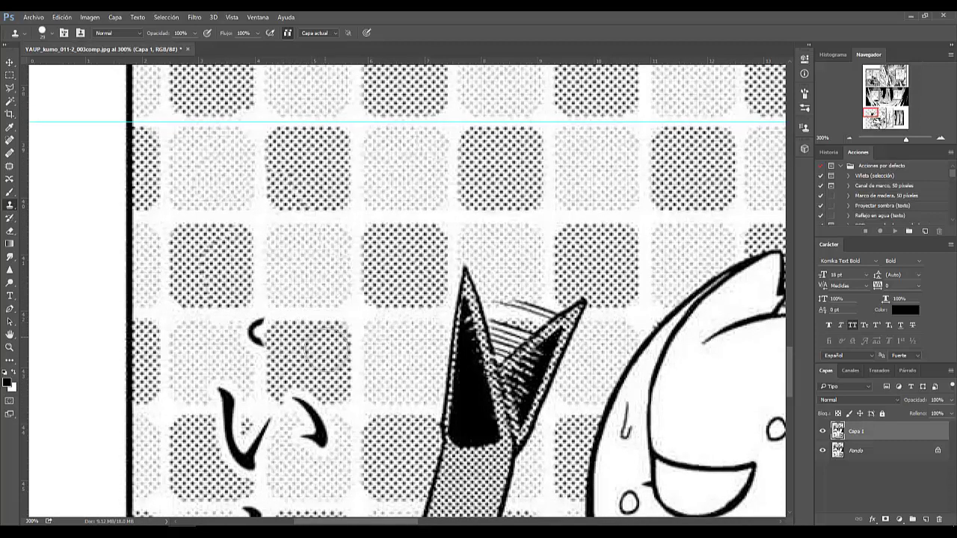
Step: Clone screentone over the い character and the last な fragment
scroll(299, 344, "down", 2)
left_click_drag(267, 299, 261, 314)
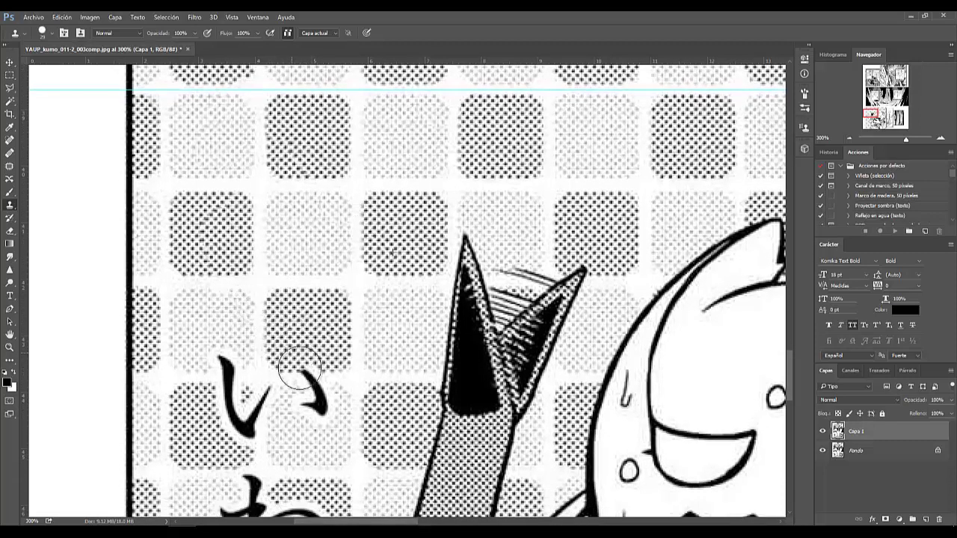
mouse_move(299, 367)
left_mouse_down()
mouse_move(316, 396)
mouse_move(282, 389)
mouse_move(257, 352)
mouse_move(256, 388)
mouse_move(239, 389)
mouse_move(229, 337)
left_mouse_up()
scroll(329, 381, "down", 2)
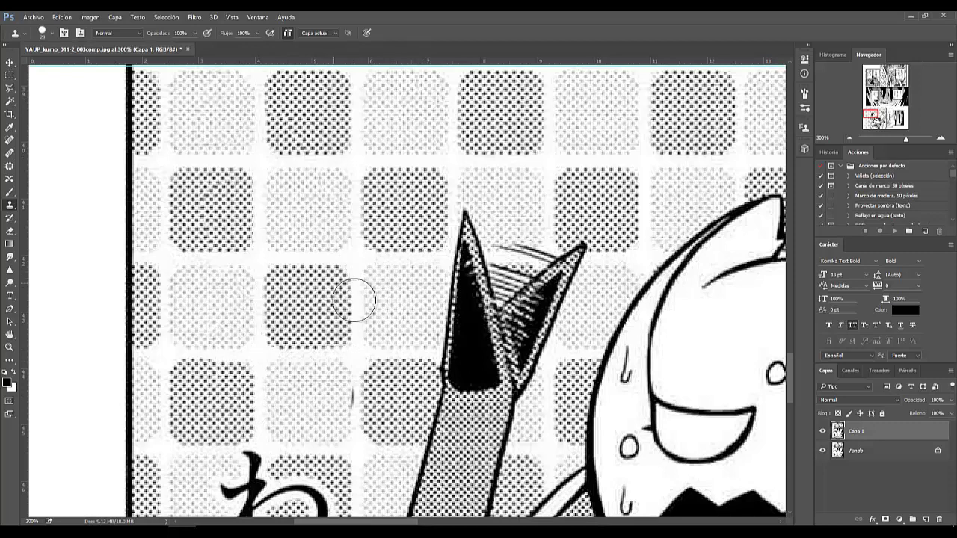
scroll(513, 172, "up", 3)
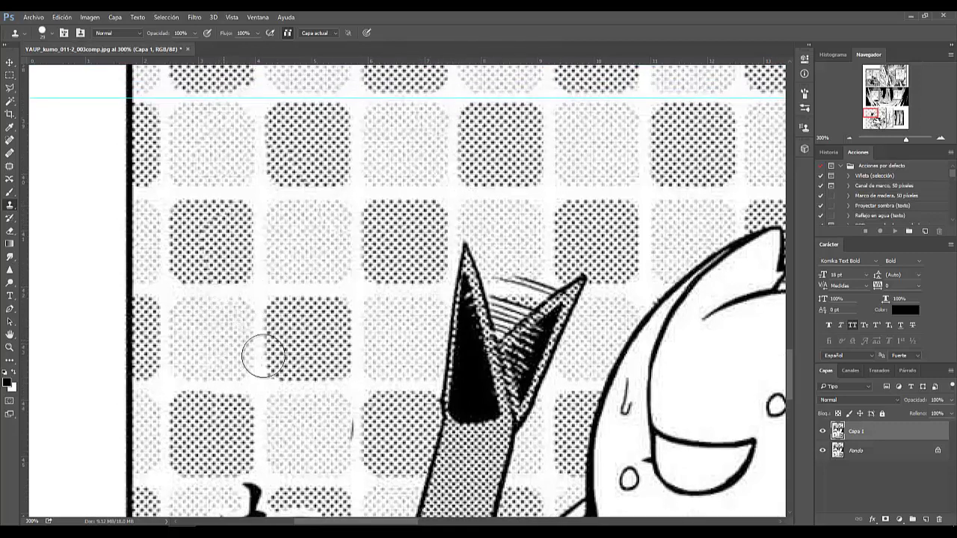
Step: Clone tone around the left spike, undoing strokes that hit the spike or stray hatching
left_click_drag(456, 329, 473, 290)
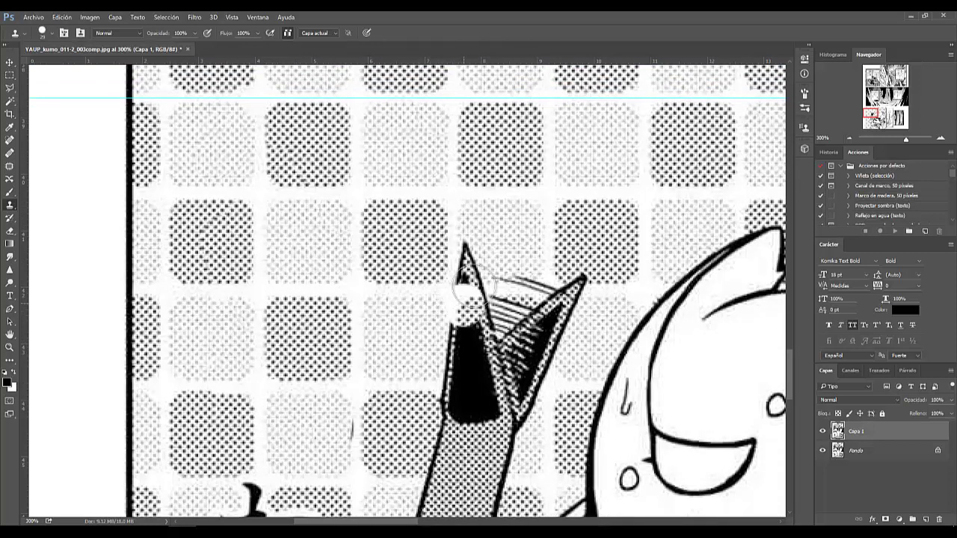
key("ctrl+alt+z")
scroll(463, 252, "down", 2)
mouse_move(423, 364)
left_mouse_down()
mouse_move(376, 345)
mouse_move(377, 334)
mouse_move(367, 394)
left_mouse_up()
key("ctrl+z")
key("ctrl+z")
scroll(392, 261, "down", 1)
left_click(360, 376)
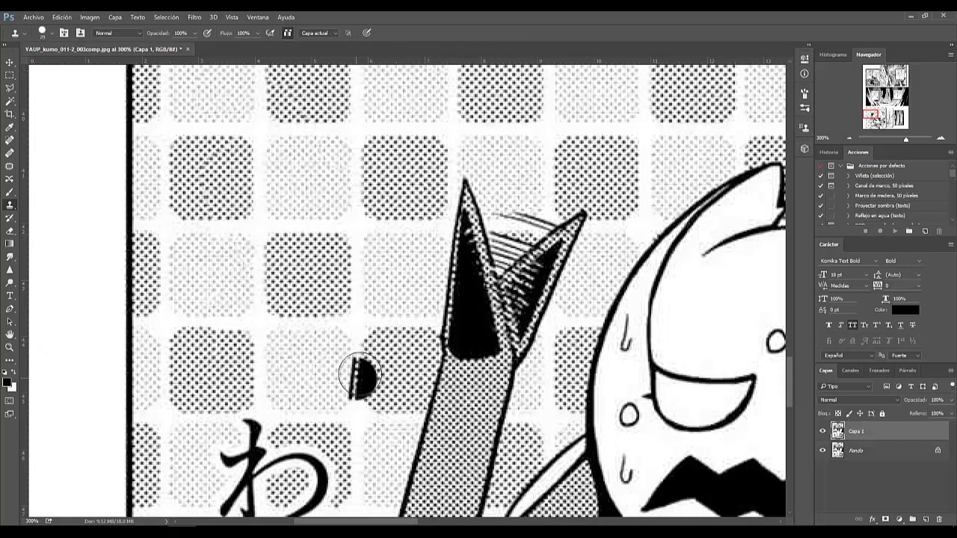
key("ctrl+z")
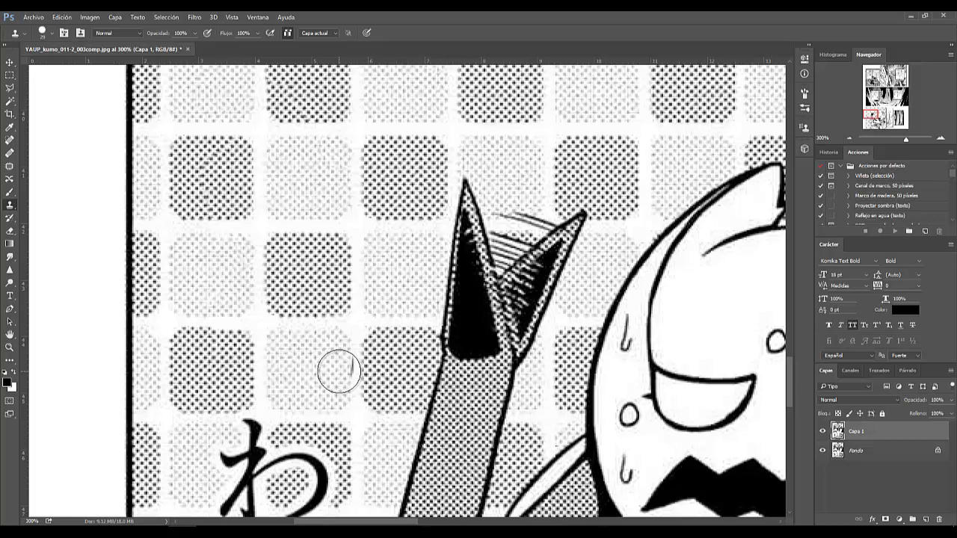
Step: Try cloning tone over わ's right loop, then undo it
scroll(404, 500, "down", 3)
scroll(404, 500, "down", 1)
scroll(405, 500, "down", 2)
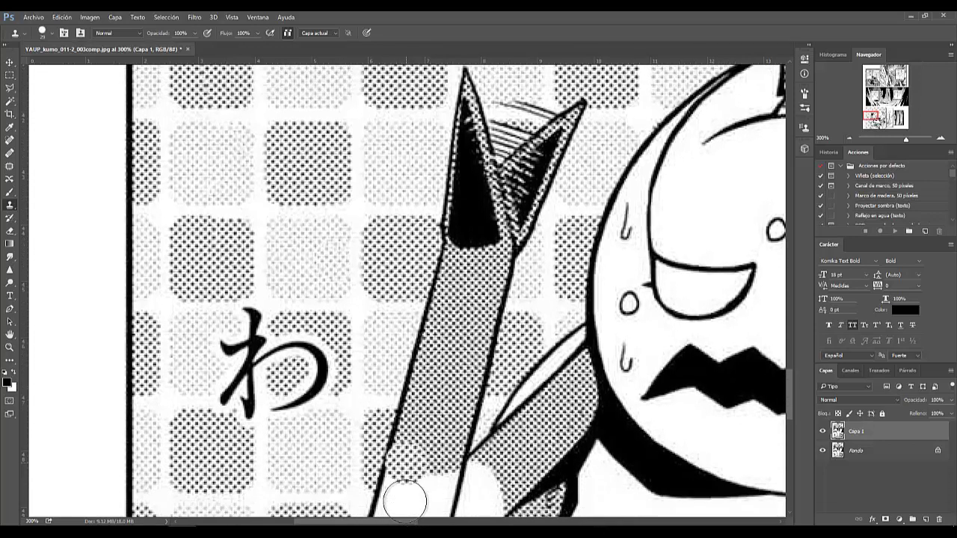
scroll(404, 500, "down", 2)
scroll(394, 459, "down", 3)
scroll(391, 459, "down", 1)
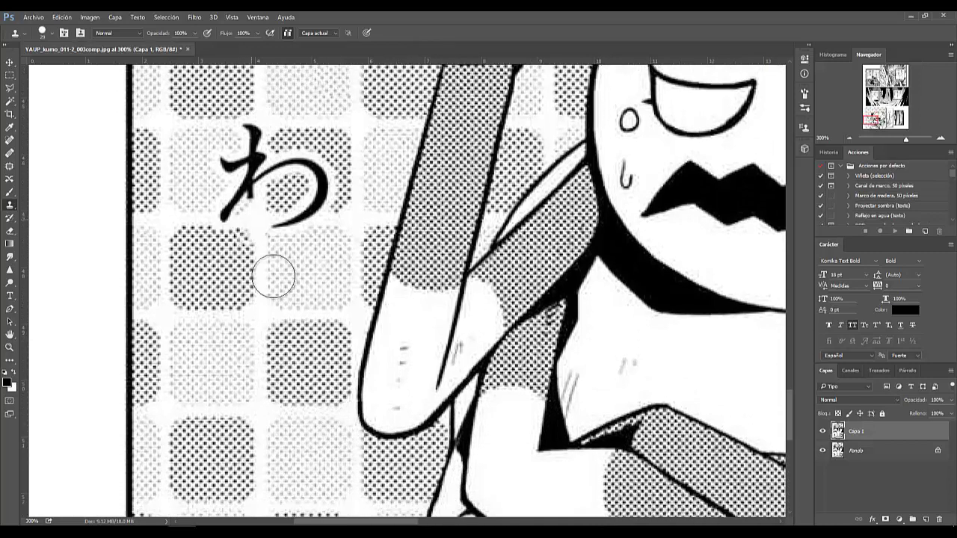
left_click(274, 277, "alt")
mouse_move(318, 198)
left_mouse_down()
mouse_move(277, 172)
mouse_move(270, 142)
left_mouse_up()
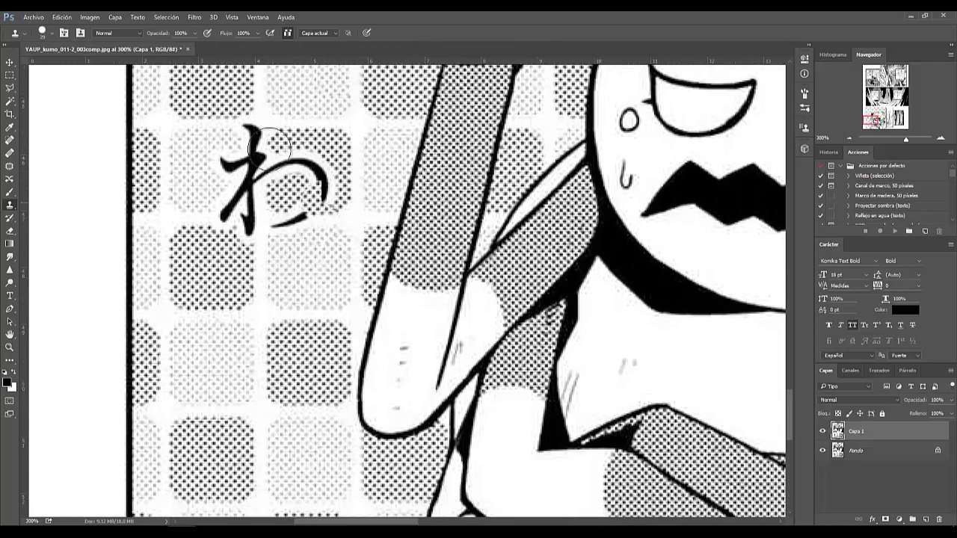
key("ctrl+z")
scroll(278, 222, "down", 1)
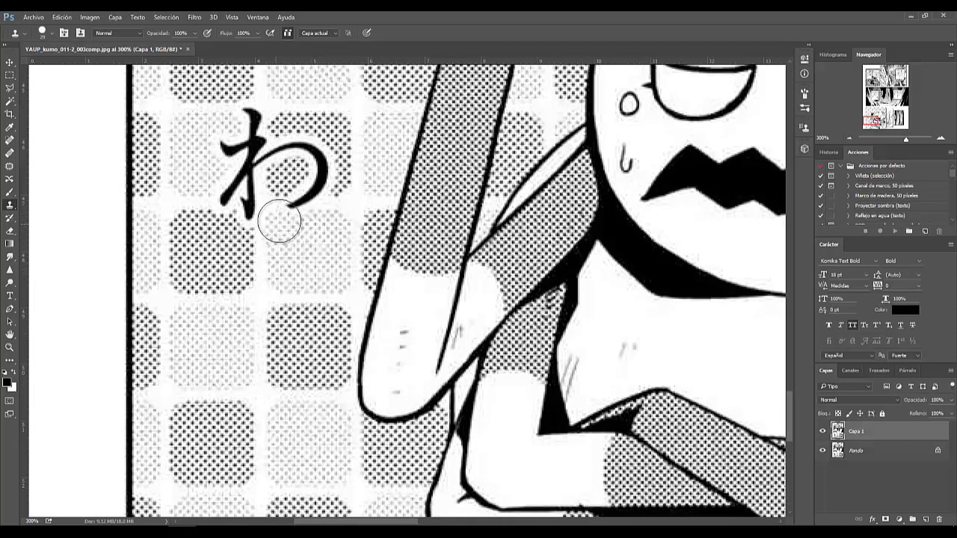
scroll(187, 172, "down", 1)
Step: Switch from the marquee tools to the freehand Lasso tool
left_click_drag(9, 76, 36, 74)
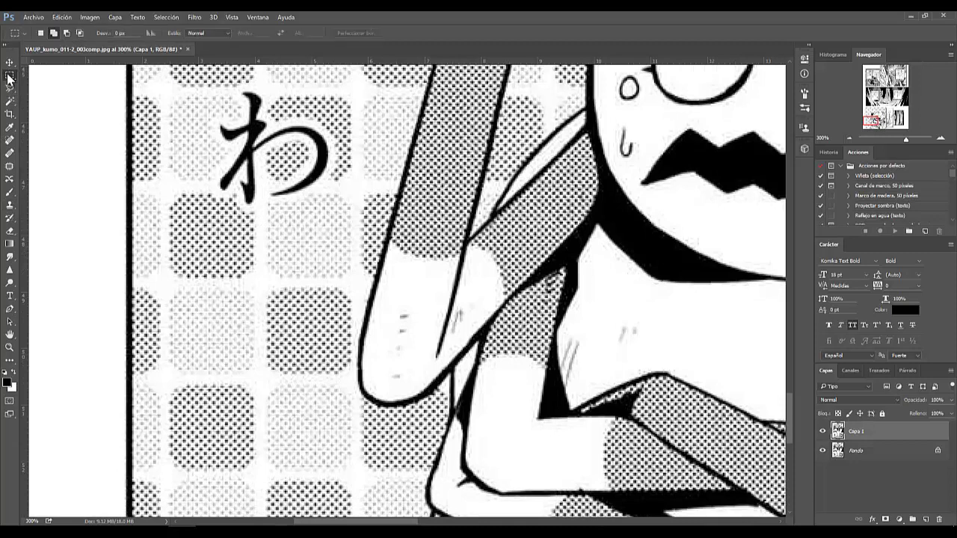
left_click(36, 75)
left_click(10, 91)
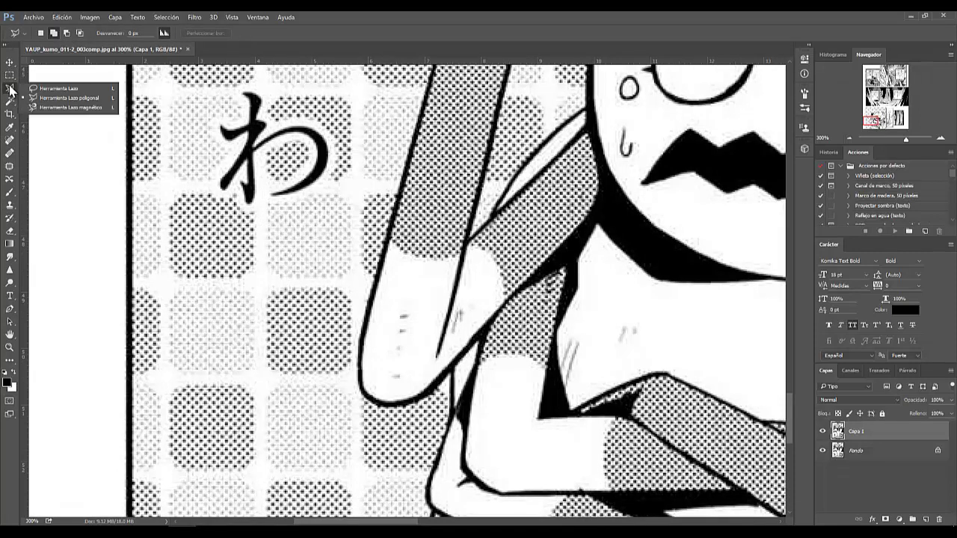
left_click(49, 87)
Step: Draw a freehand lasso selection around a tone area, then deselect it
scroll(265, 247, "down", 2)
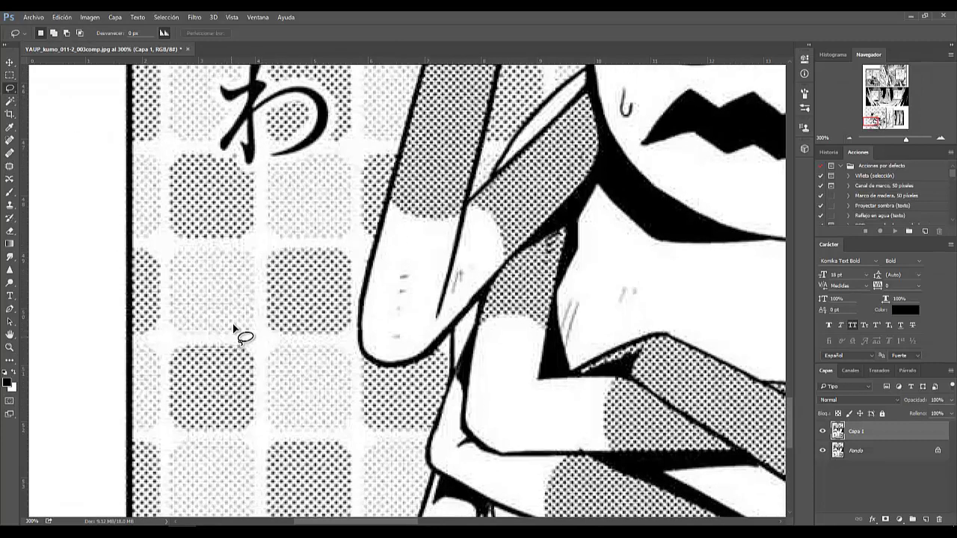
scroll(307, 124, "up", 3)
scroll(185, 399, "down", 2)
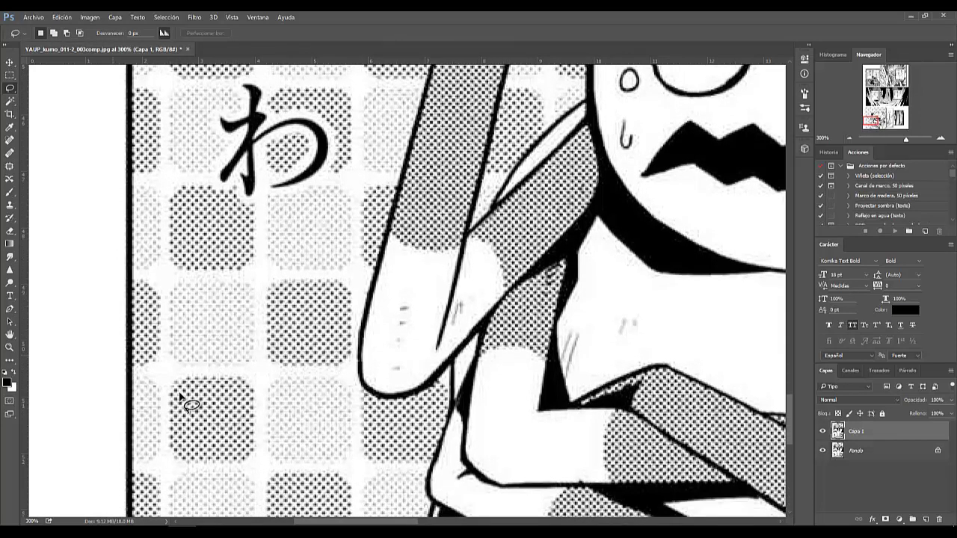
scroll(186, 384, "down", 3)
scroll(198, 367, "up", 3)
scroll(209, 329, "up", 1)
scroll(213, 373, "down", 1)
scroll(214, 386, "down", 2)
scroll(208, 385, "down", 4)
scroll(207, 383, "down", 2)
scroll(204, 381, "down", 3)
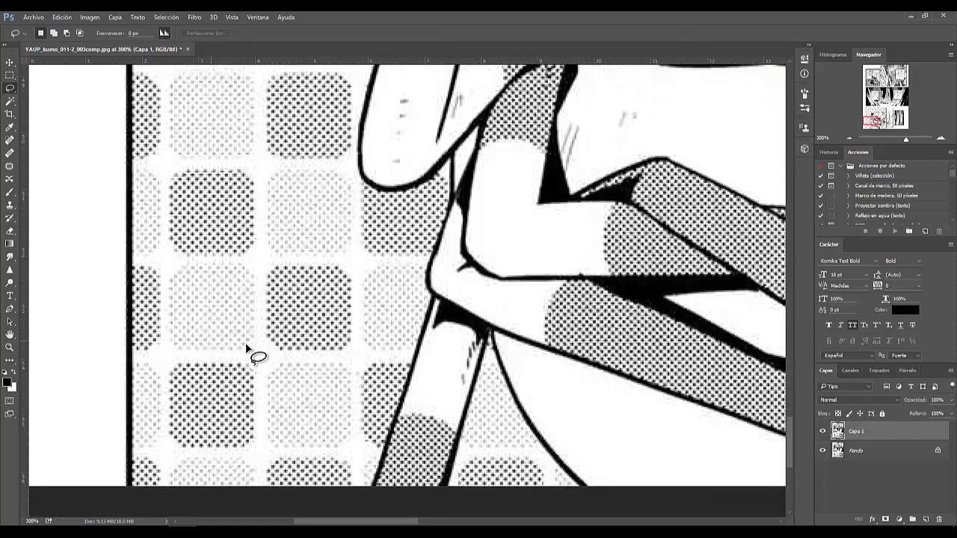
scroll(246, 347, "down", 3)
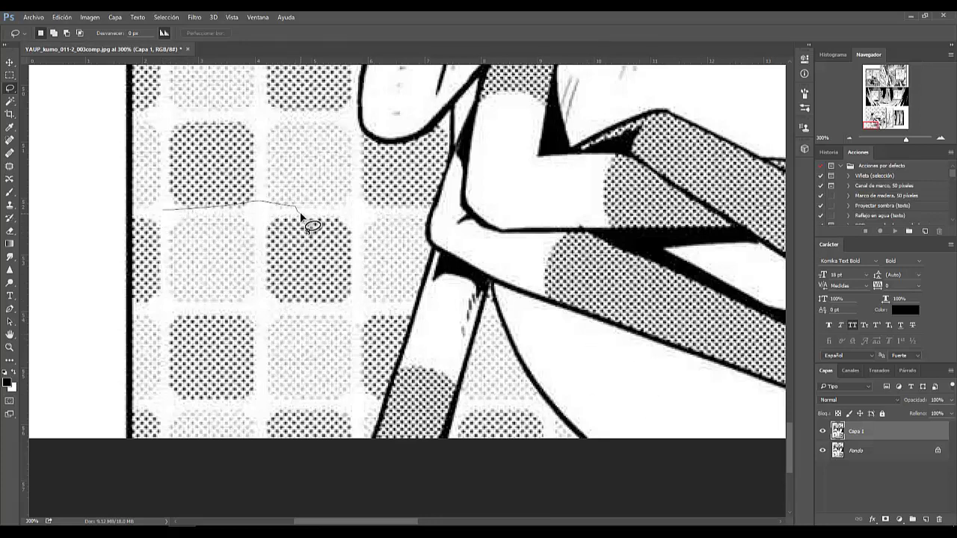
left_click_drag(302, 217, 187, 188)
right_click(177, 179)
left_click(222, 186)
Step: Select a block of tiles with the Polygonal Lasso and copy it to new layer Capa 2
right_click(10, 89)
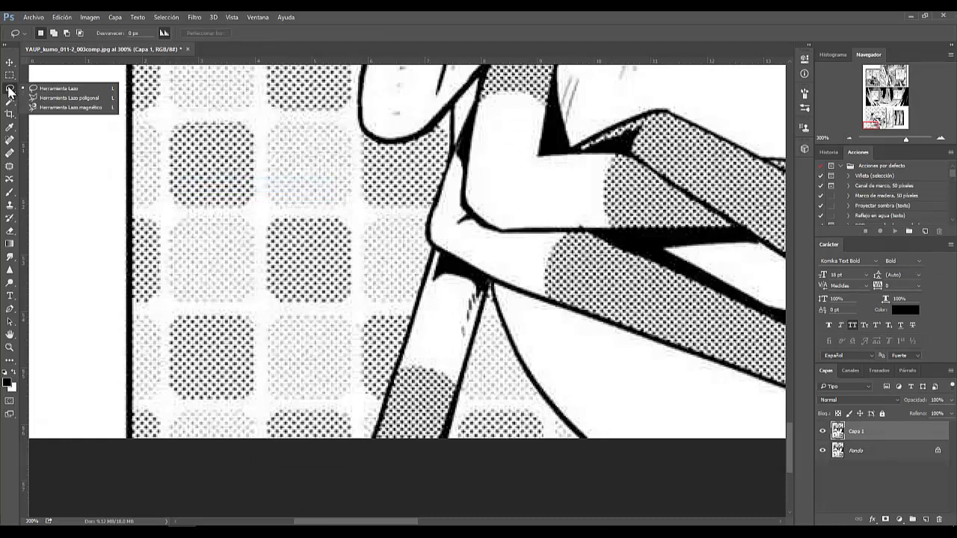
left_click(59, 97)
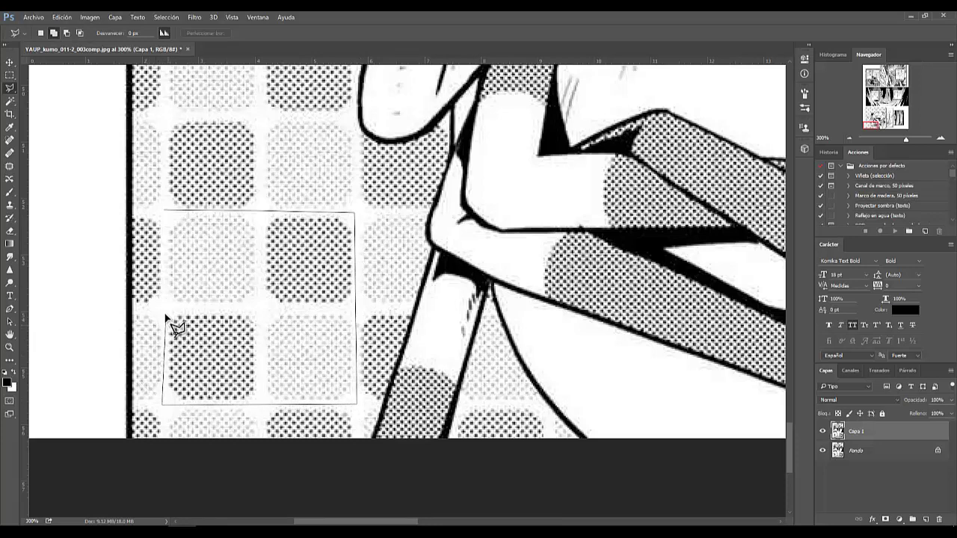
left_click(163, 213)
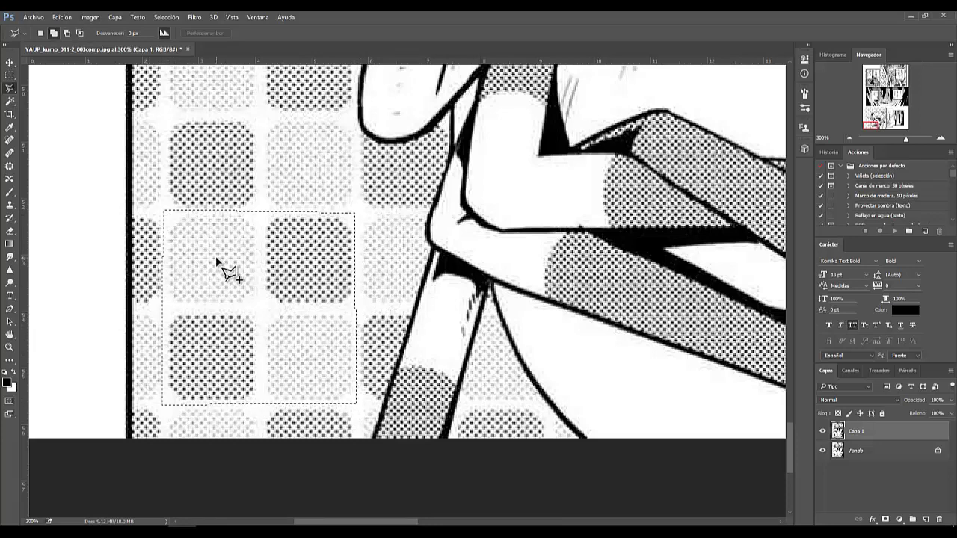
scroll(329, 239, "up", 1)
scroll(304, 215, "up", 1)
scroll(303, 213, "up", 1)
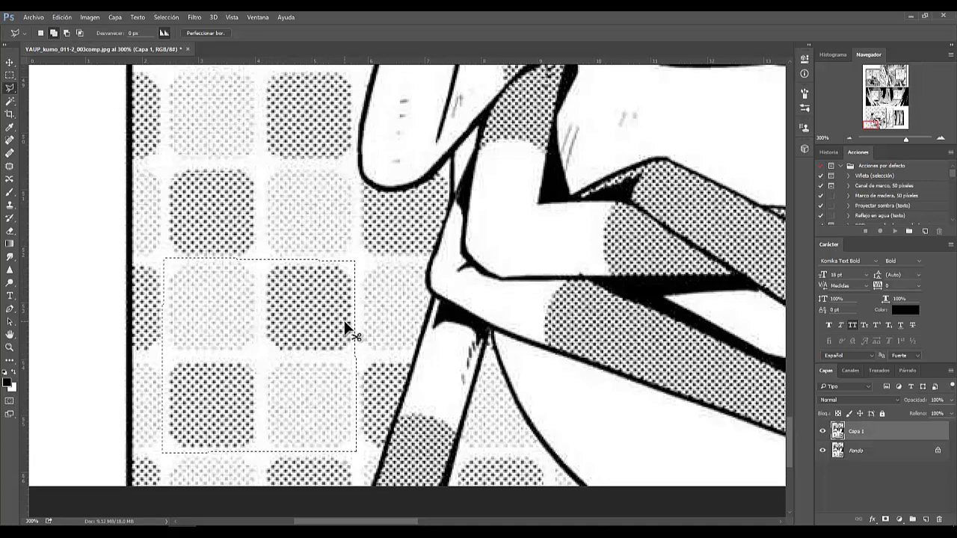
key("ctrl+j")
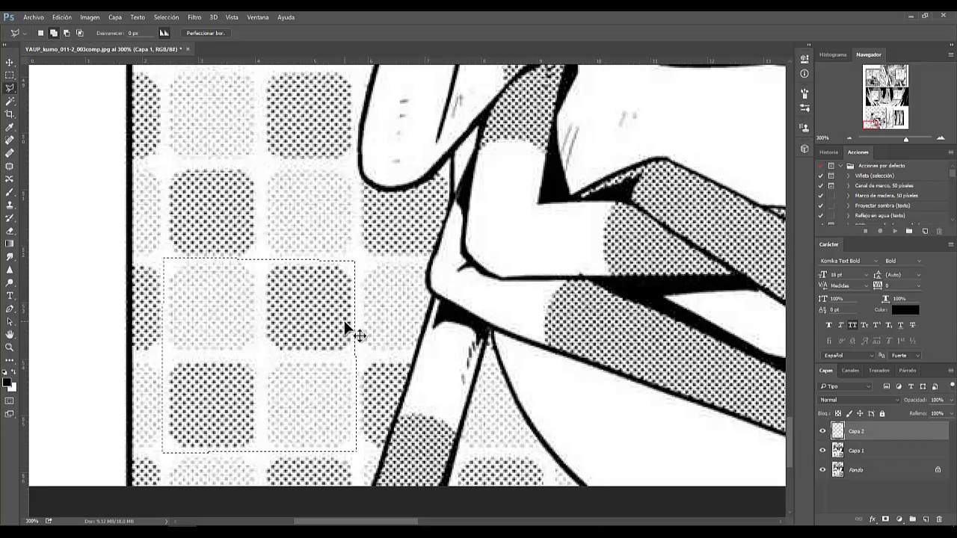
scroll(296, 299, "up", 1)
scroll(294, 284, "up", 2)
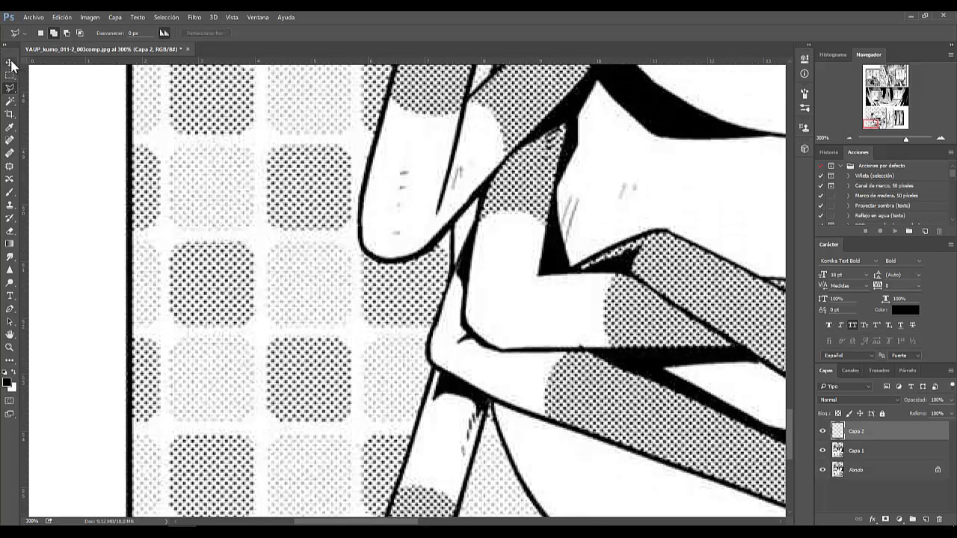
Step: With the Move tool, drag the Capa 2 tile patch toward the わ text
left_click(10, 64)
right_click(11, 65)
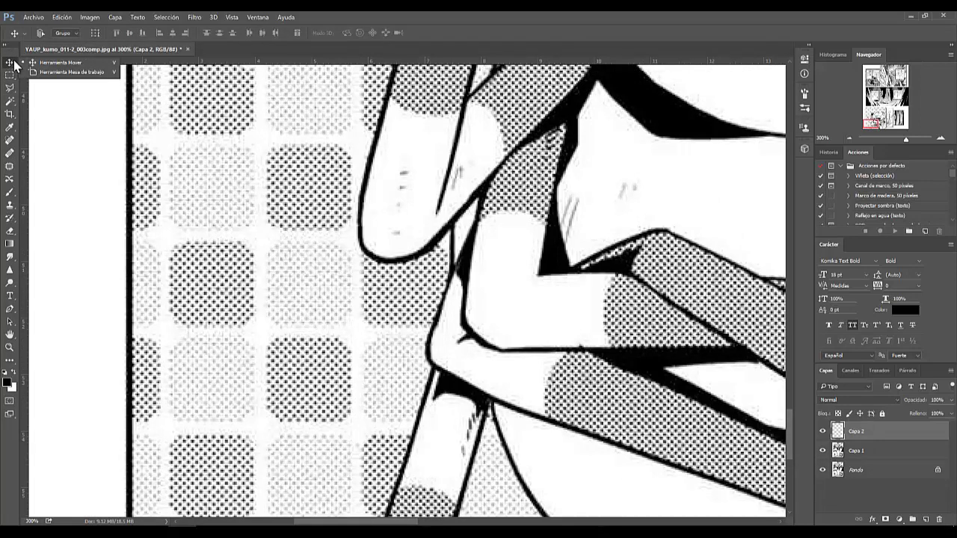
left_click(10, 65)
left_click_drag(222, 338, 265, 222)
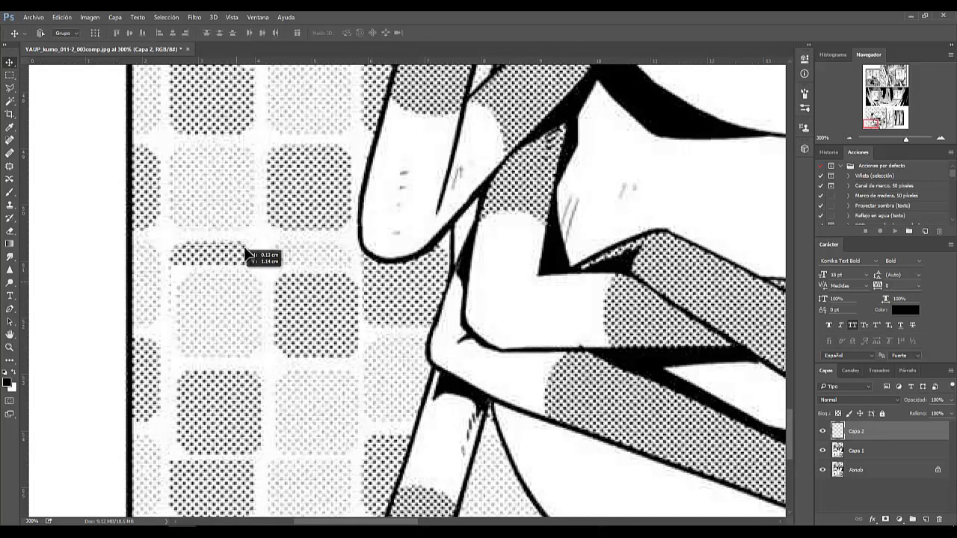
scroll(266, 221, "up", 3)
scroll(267, 373, "up", 2)
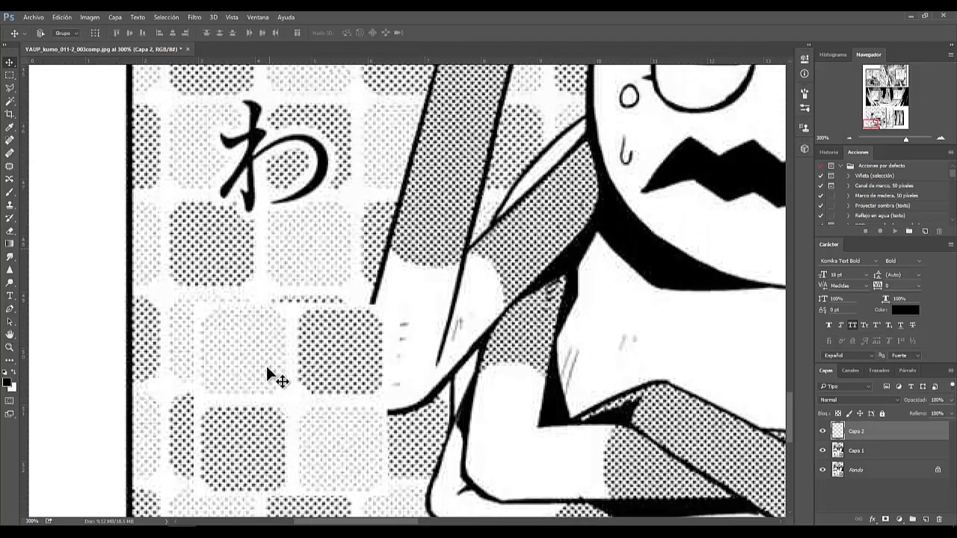
scroll(280, 188, "up", 2)
scroll(324, 481, "up", 1)
mouse_move(323, 481)
left_mouse_down()
mouse_move(331, 289)
mouse_move(294, 284)
mouse_move(272, 367)
mouse_move(283, 336)
left_mouse_up()
Step: Align the patch over わ with the grid and add vertical and horizontal guides
left_click_drag(279, 292, 278, 278)
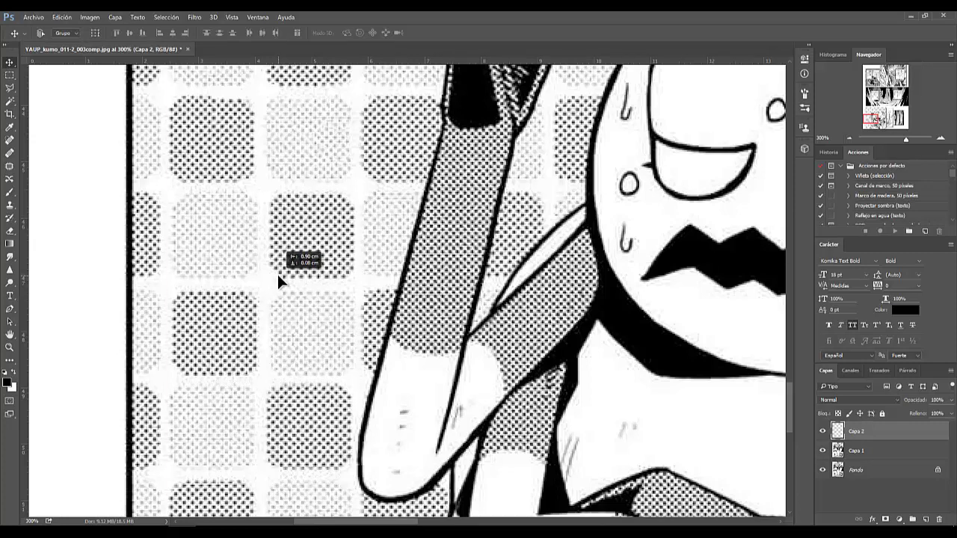
left_click_drag(281, 274, 281, 272)
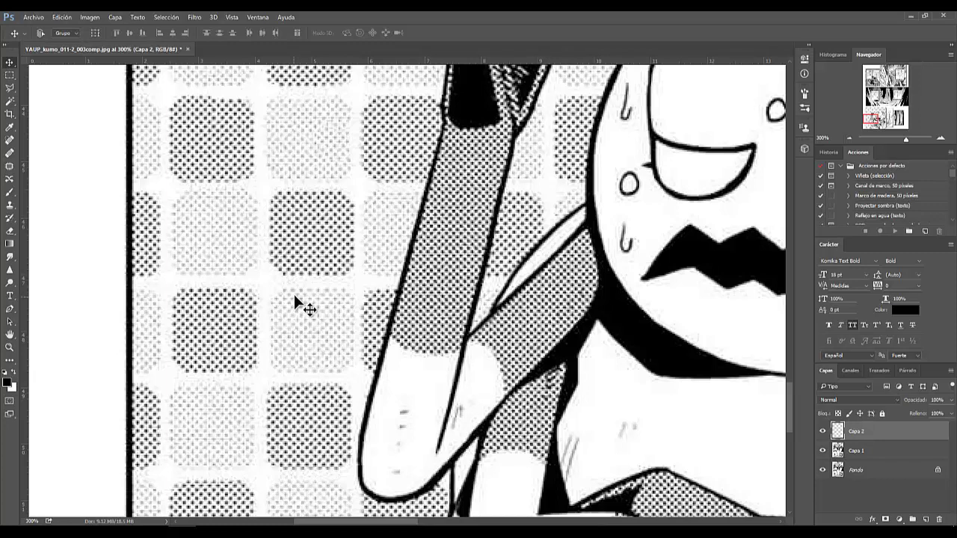
left_click_drag(267, 261, 279, 261)
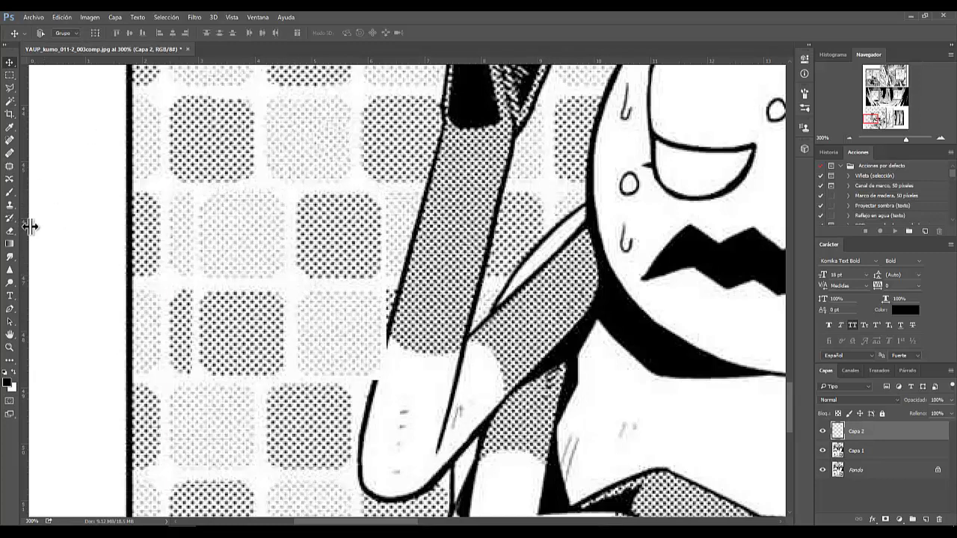
left_click_drag(30, 226, 169, 232)
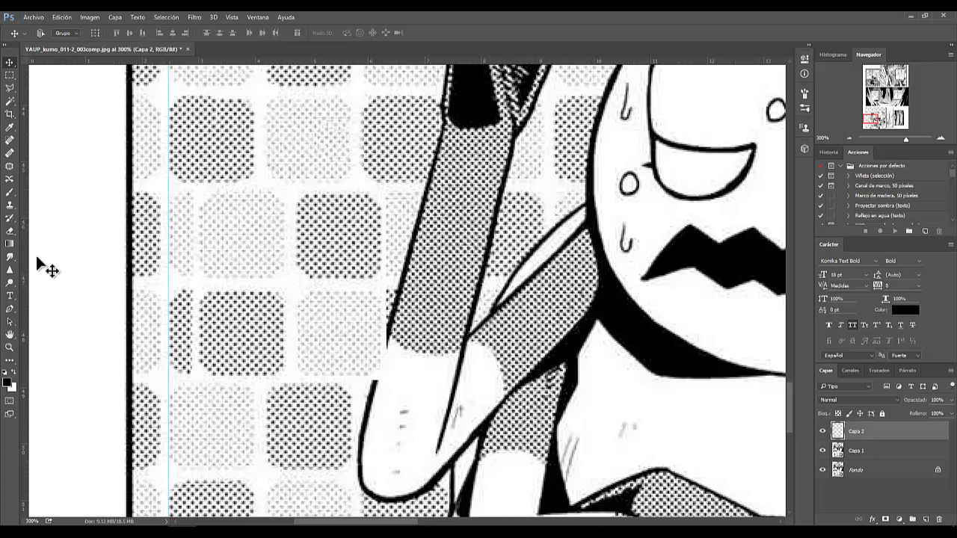
left_click_drag(223, 63, 246, 189)
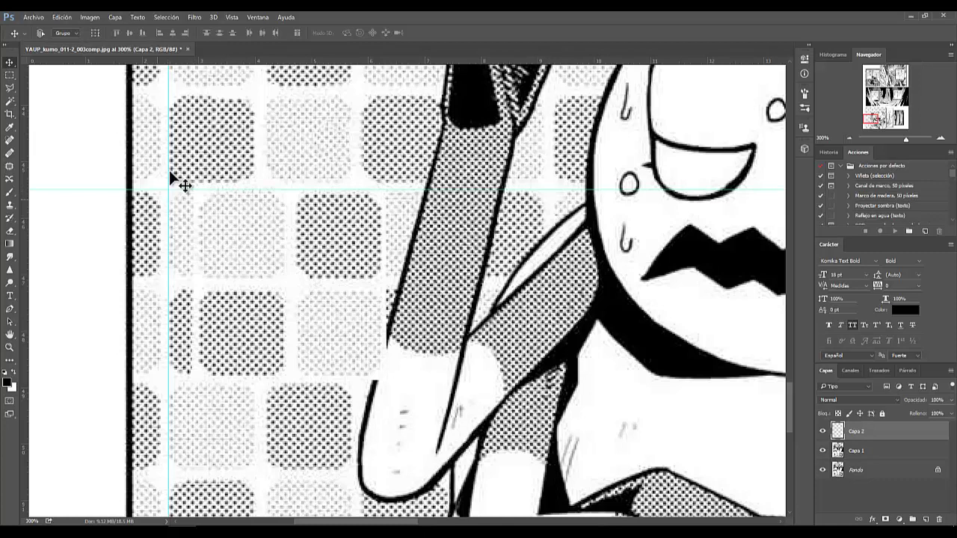
left_click(258, 17)
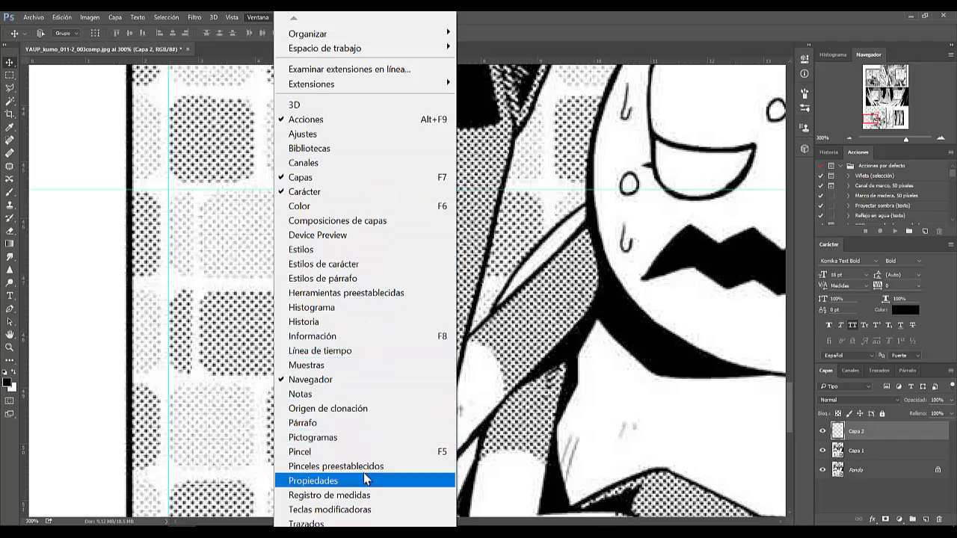
left_click(246, 16)
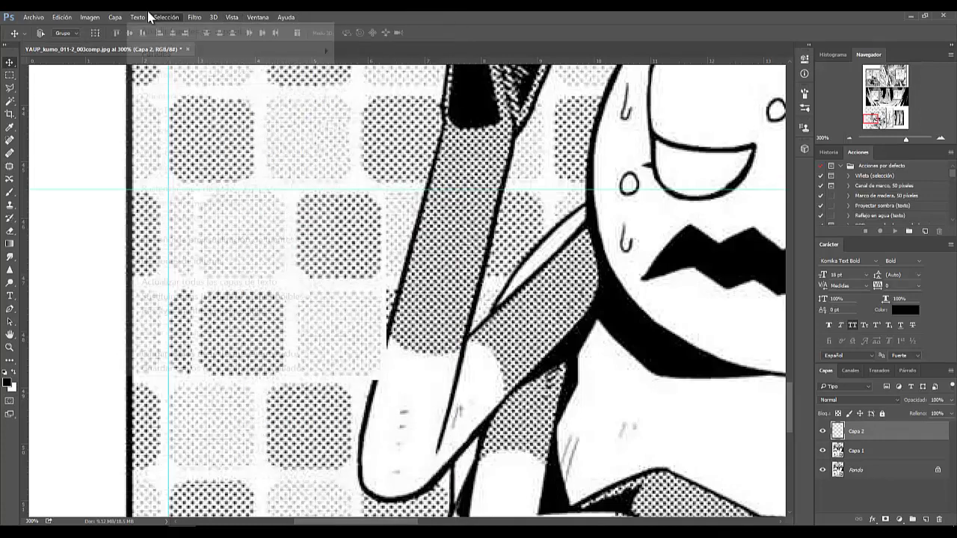
left_click(161, 16)
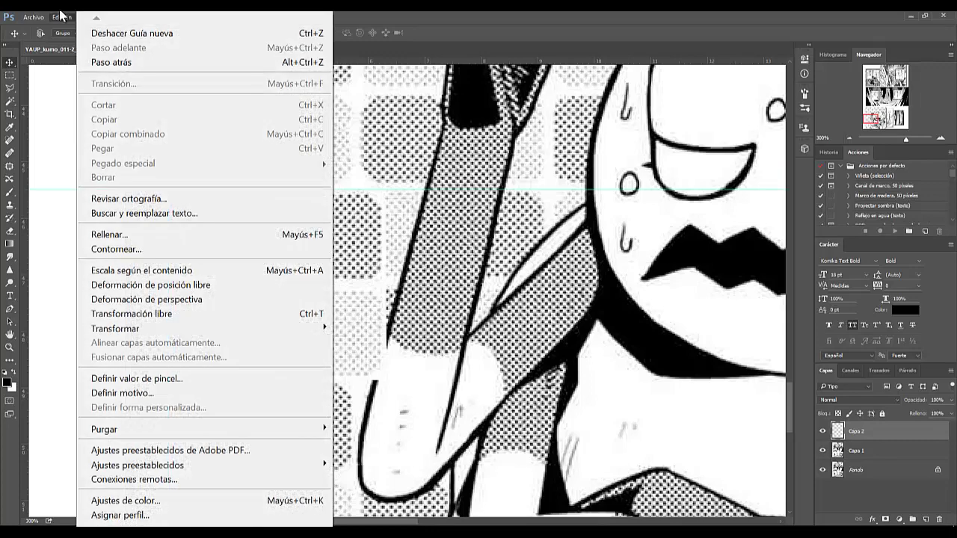
Step: Hide and then re-show the rulers from the Vista menu
left_click(61, 17)
left_click(175, 18)
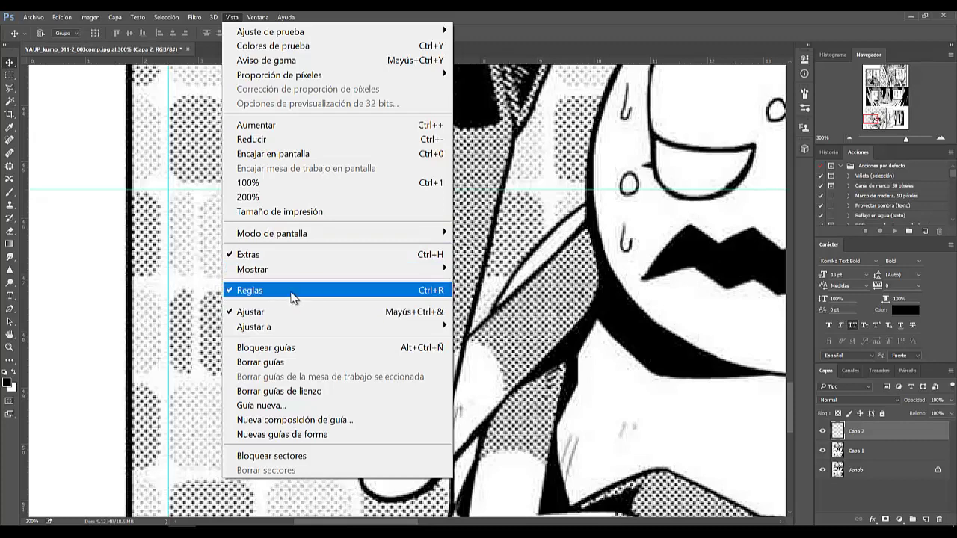
left_click(261, 293)
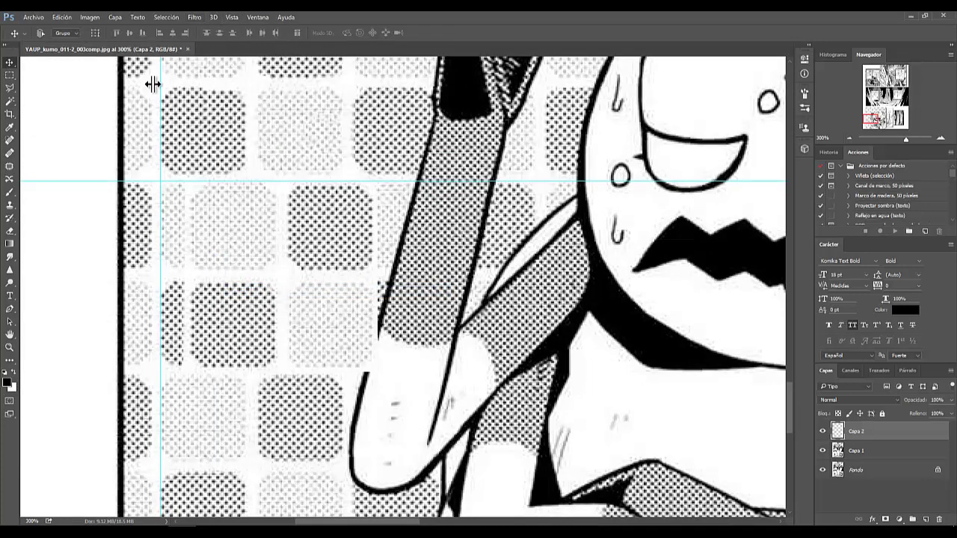
left_click(230, 17)
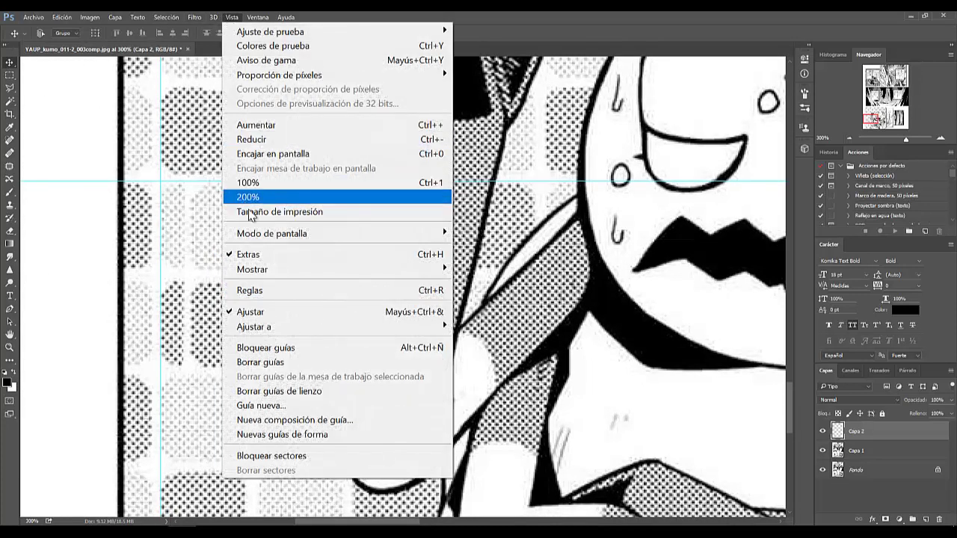
left_click(266, 291)
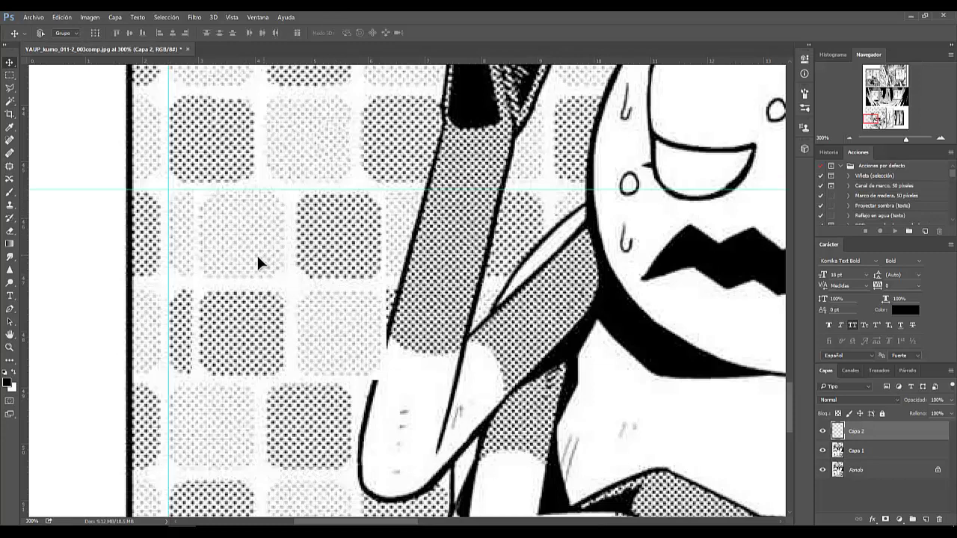
Step: Slide the Capa 2 patch 0.5 cm left so its squares align with the guide
left_click_drag(257, 256, 233, 252)
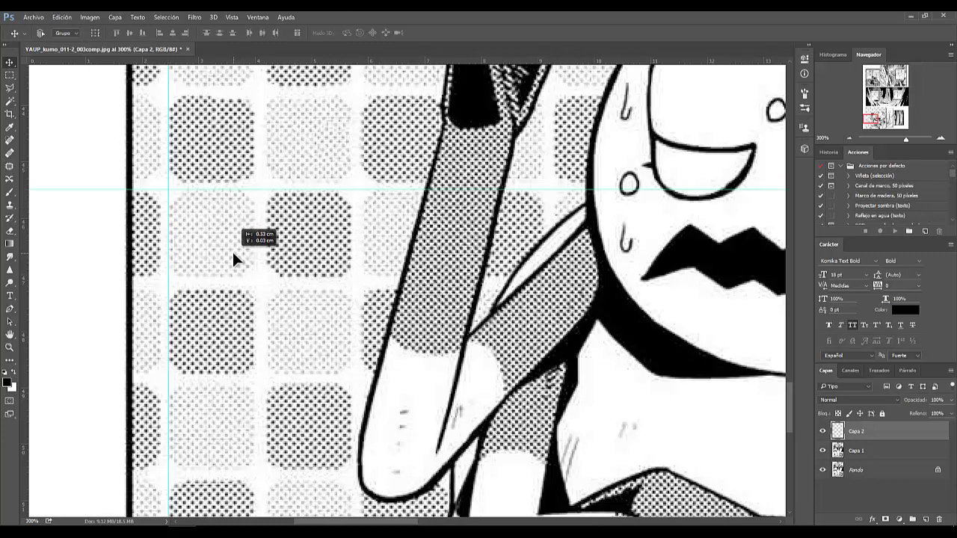
left_click_drag(233, 252, 233, 252)
scroll(416, 279, "up", 3)
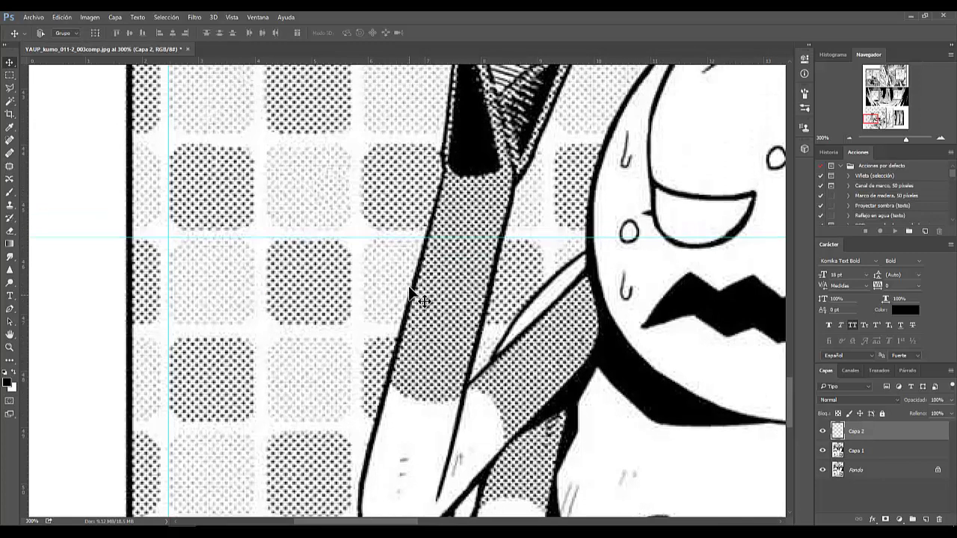
scroll(409, 279, "up", 2)
scroll(410, 282, "up", 2)
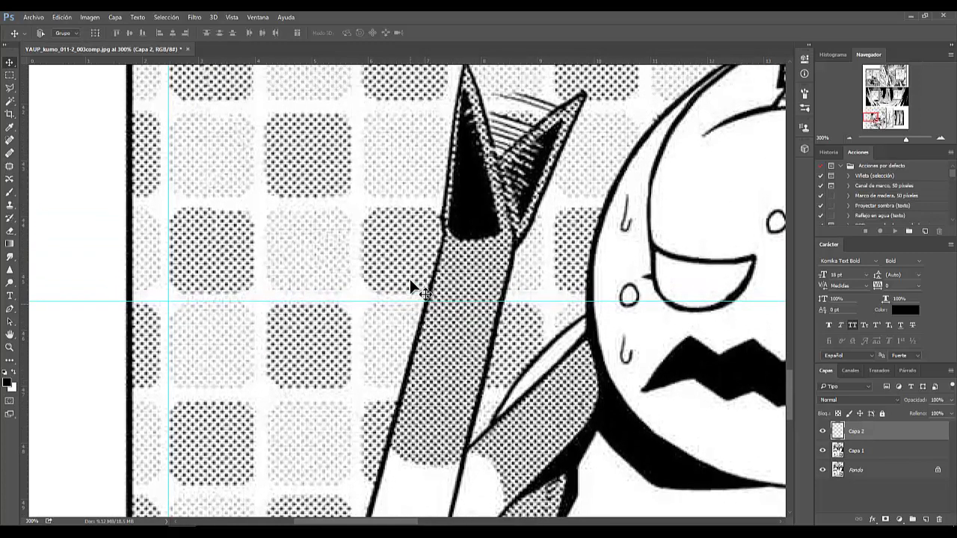
scroll(372, 311, "down", 1)
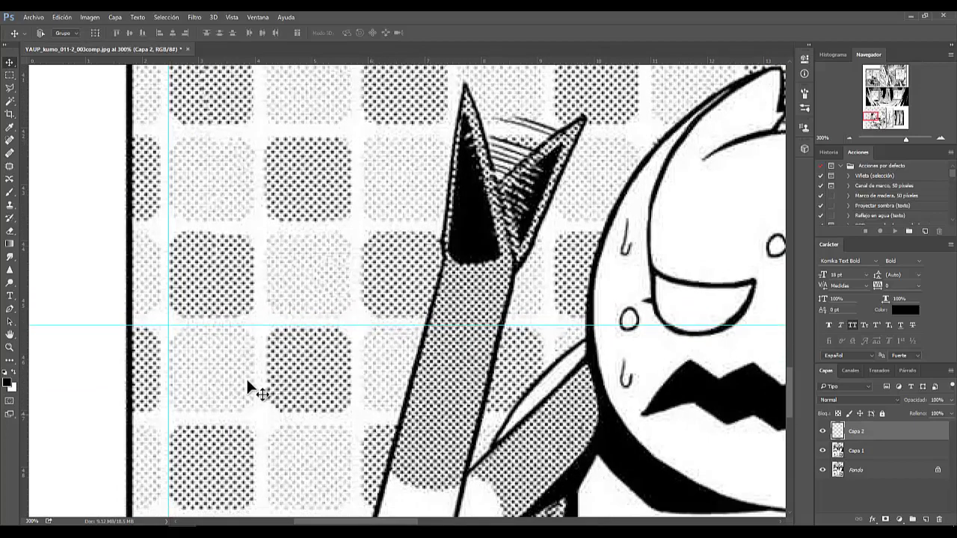
scroll(334, 310, "down", 2)
Step: Fit the page to the window, then zoom to 300% on the 下層 characters
left_click(11, 348)
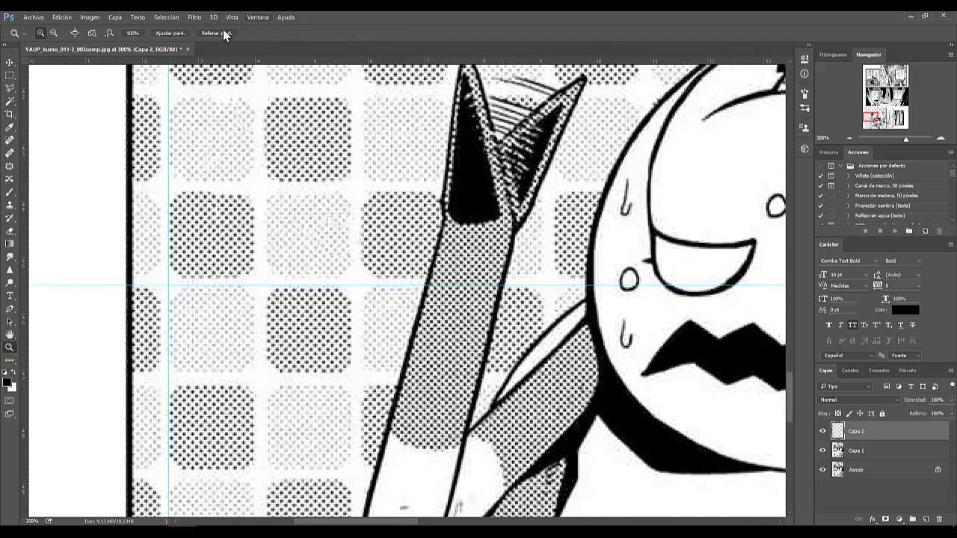
left_click(204, 33)
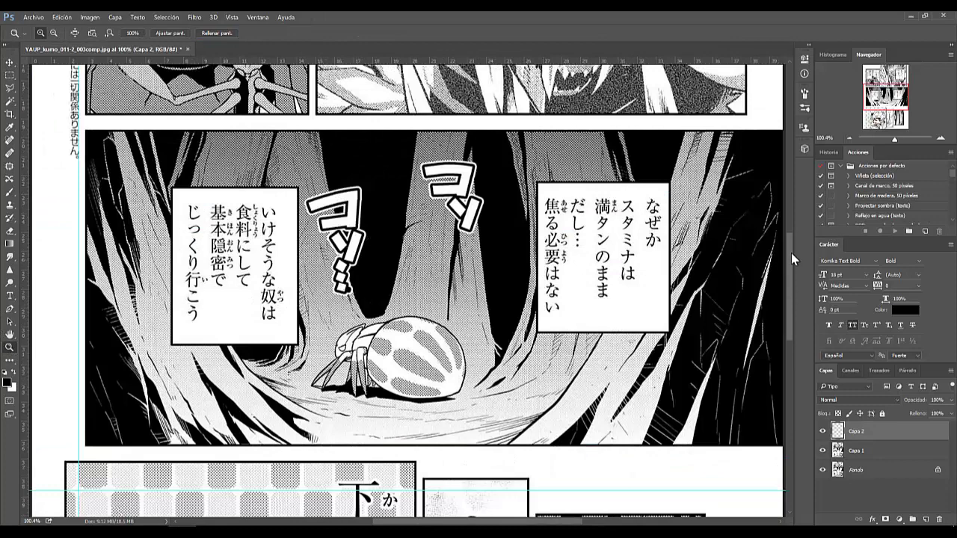
left_click_drag(791, 258, 788, 329)
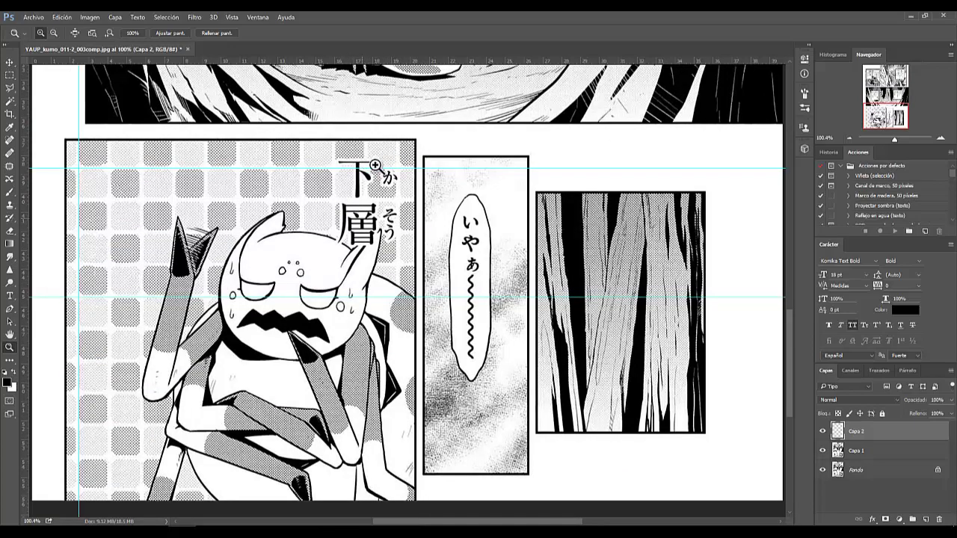
left_click_drag(459, 525, 446, 521)
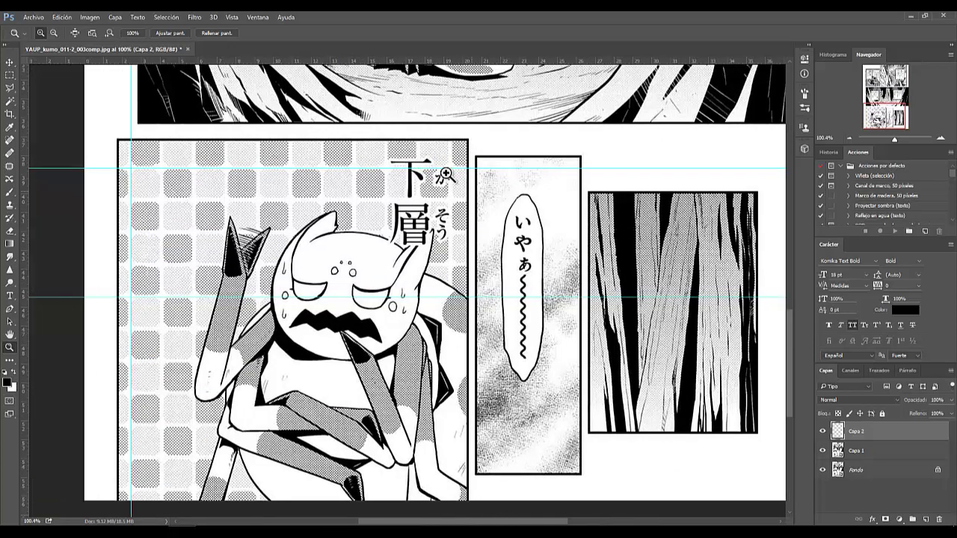
scroll(360, 192, "up", 1)
left_click(337, 189)
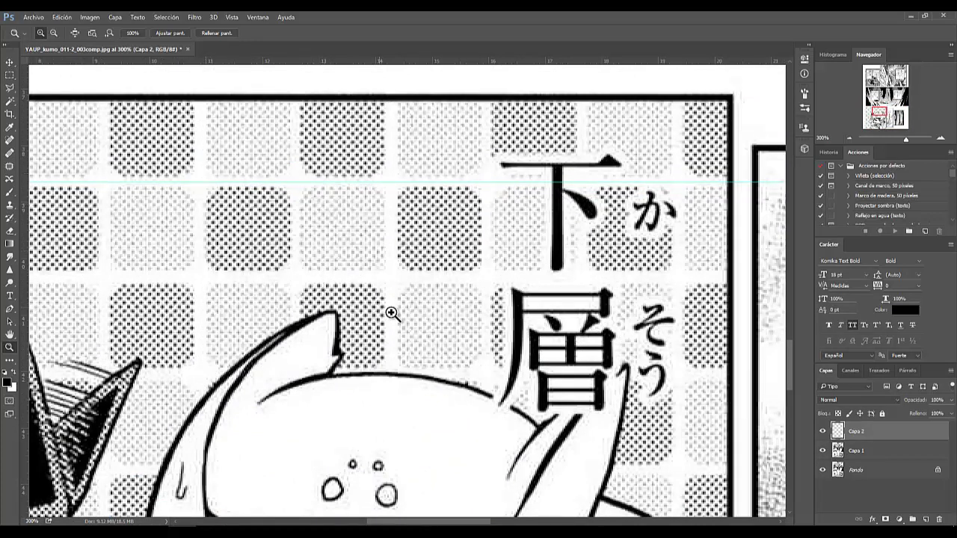
Step: Undo the stray black dash and select the Polygonal Lasso tool
left_click(9, 205)
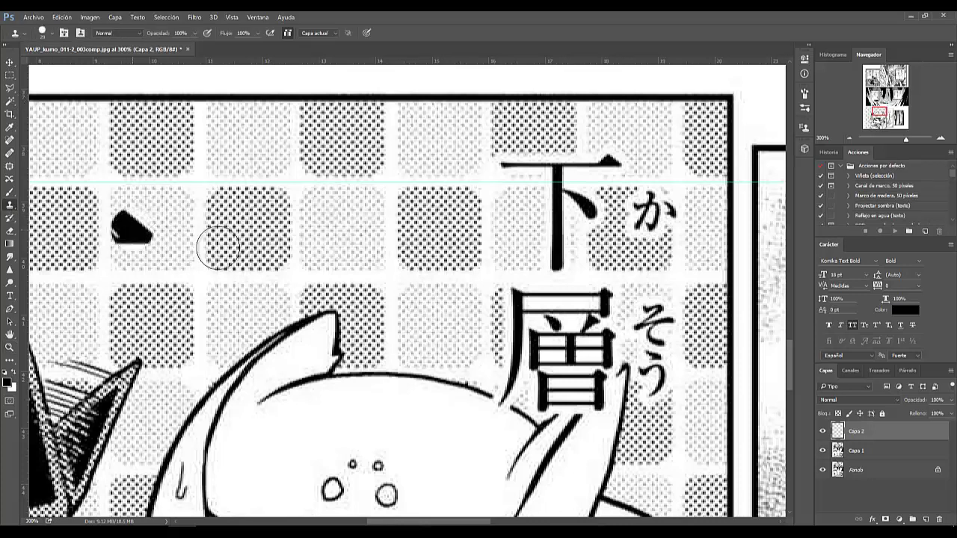
key("ctrl+z")
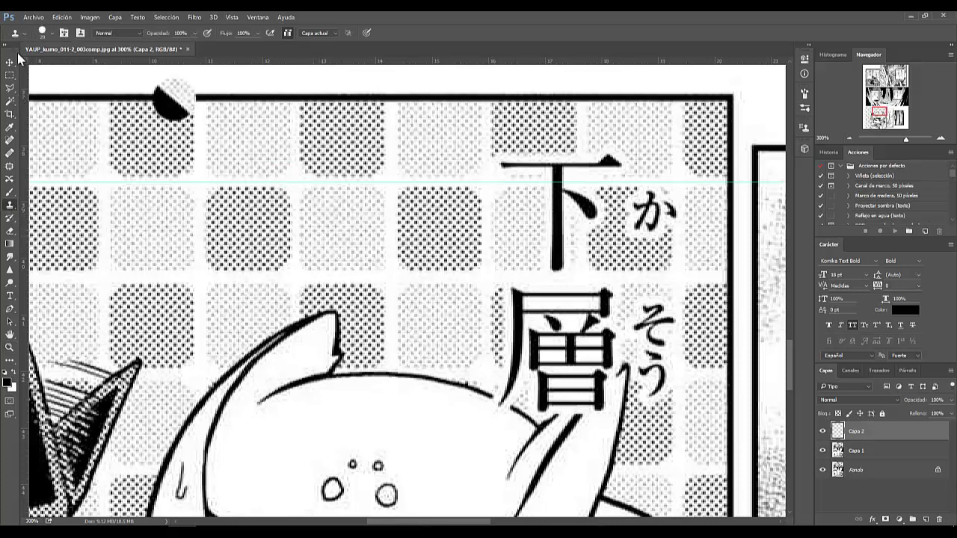
left_click(10, 75)
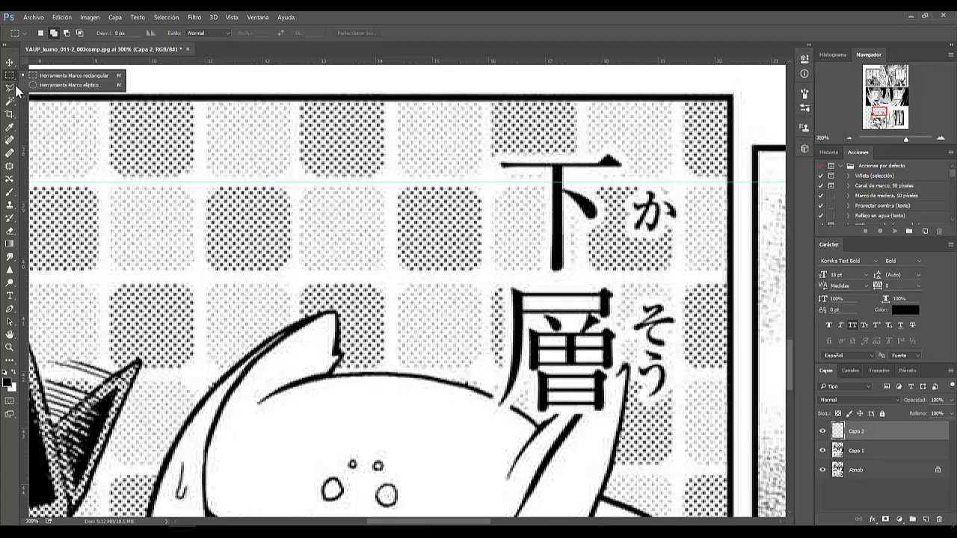
left_click(9, 88)
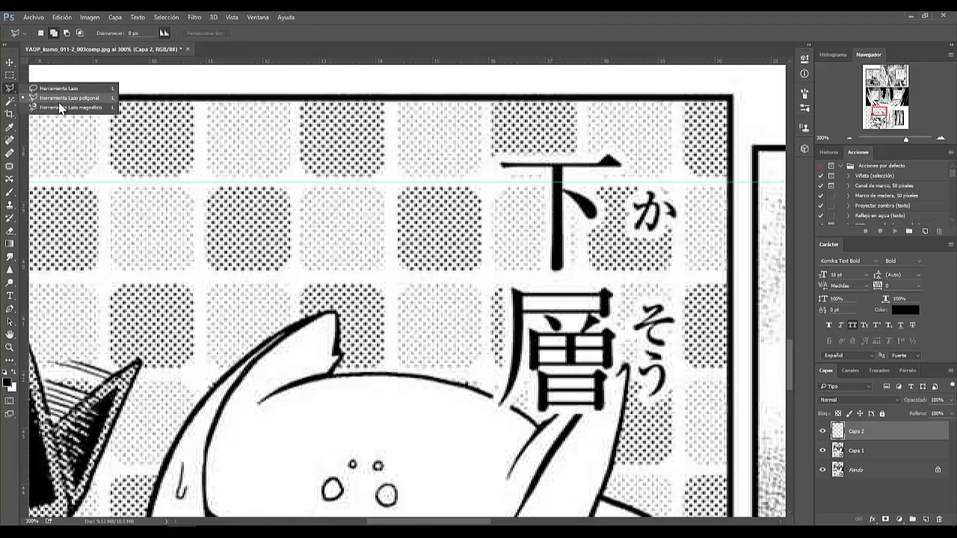
left_click(59, 98)
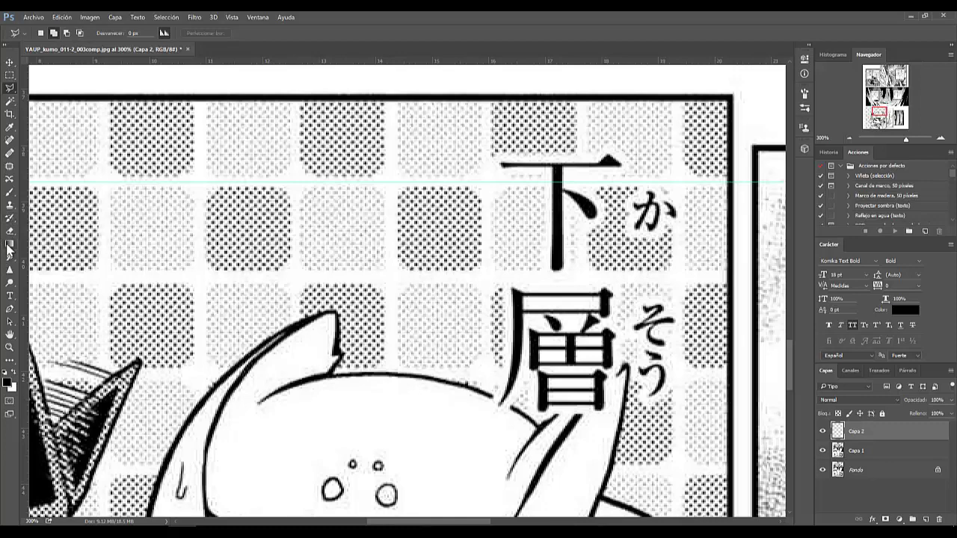
Step: Pan and scroll the view to inspect the panel's left side around the spiky hair tips
left_click_drag(476, 526, 450, 526)
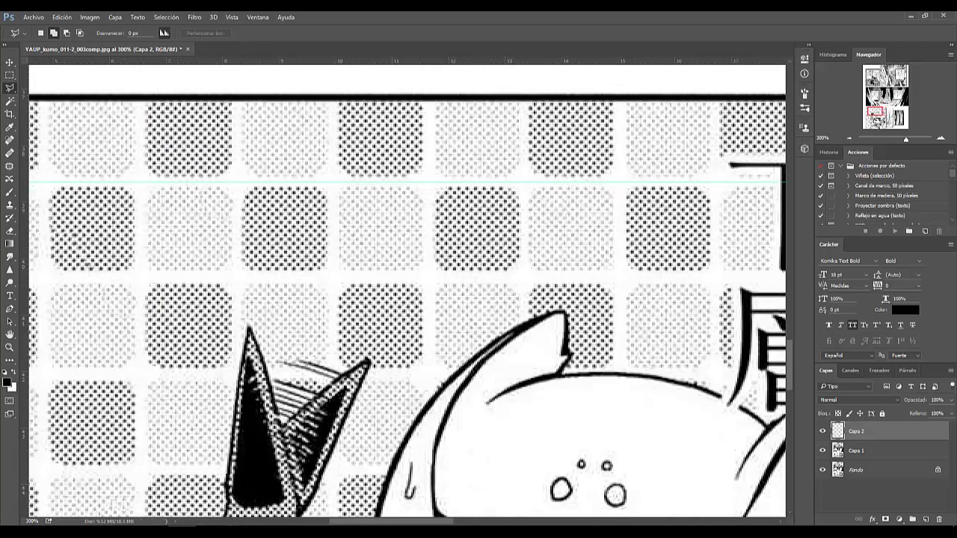
left_click_drag(450, 526, 430, 526)
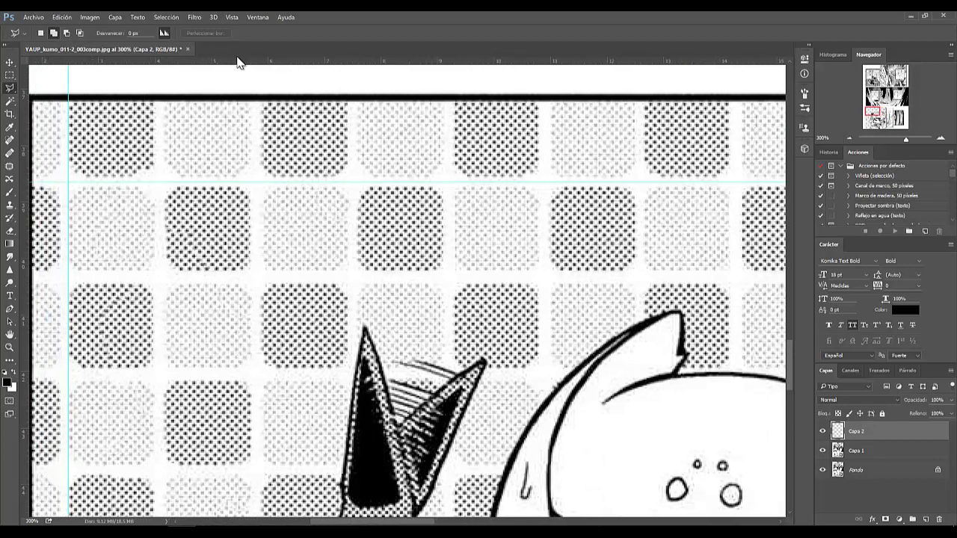
scroll(217, 302, "down", 3)
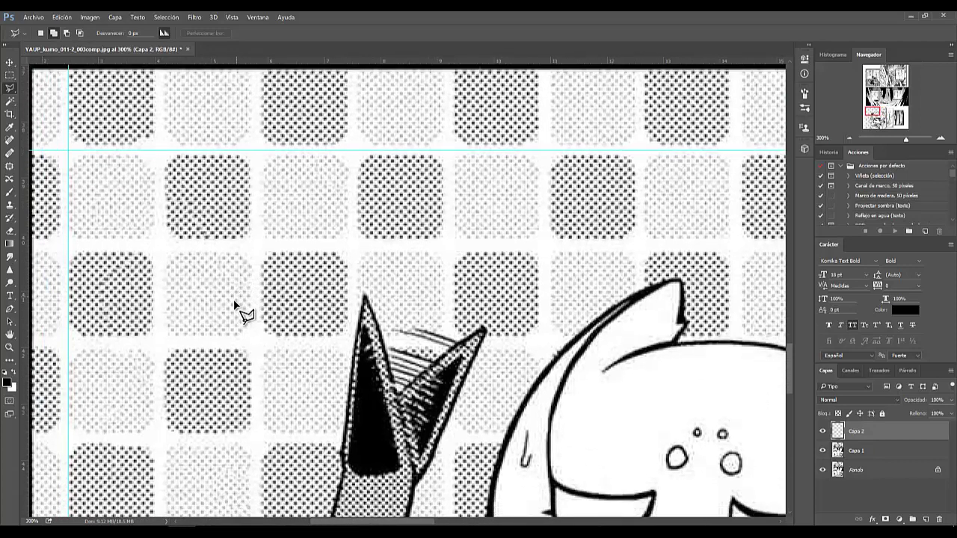
scroll(246, 101, "up", 3)
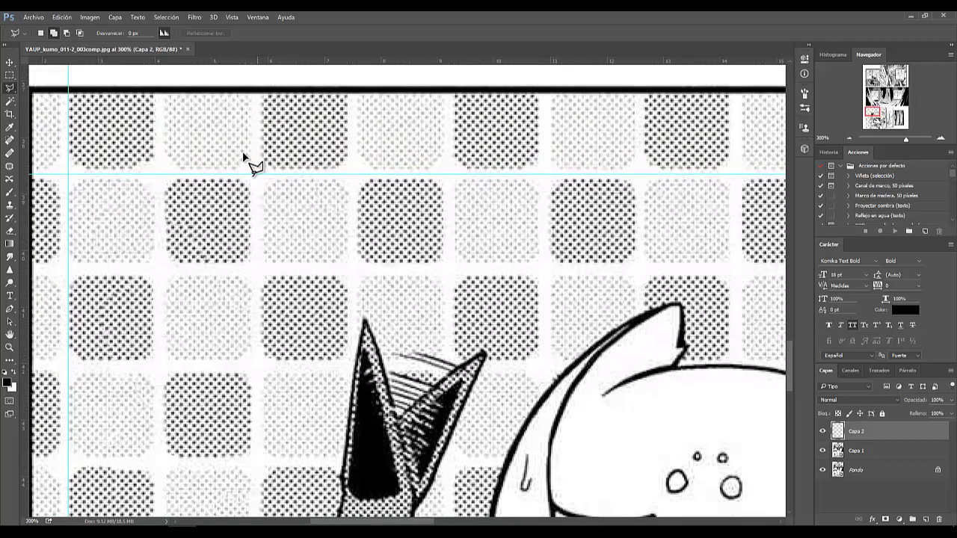
scroll(267, 442, "down", 3)
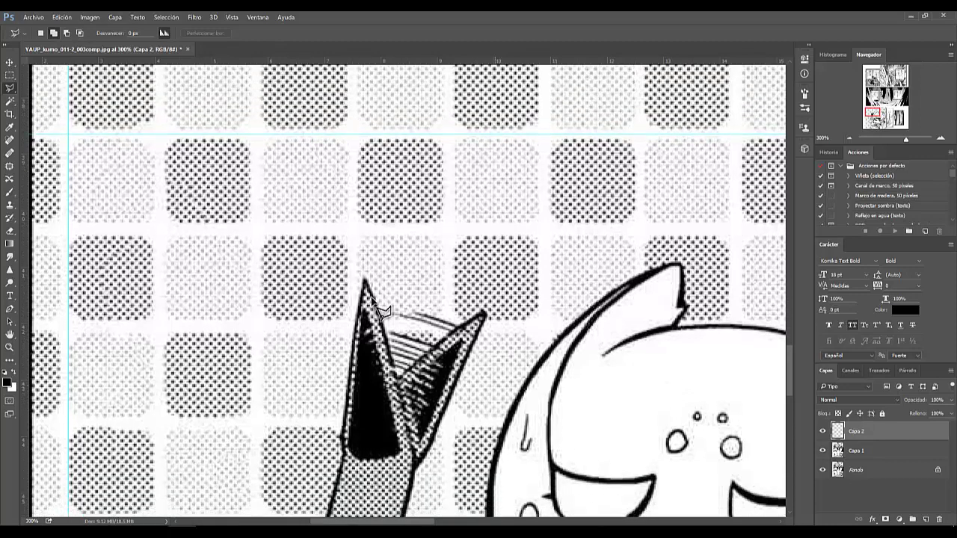
scroll(410, 336, "down", 2)
scroll(235, 453, "up", 1)
scroll(225, 389, "up", 4)
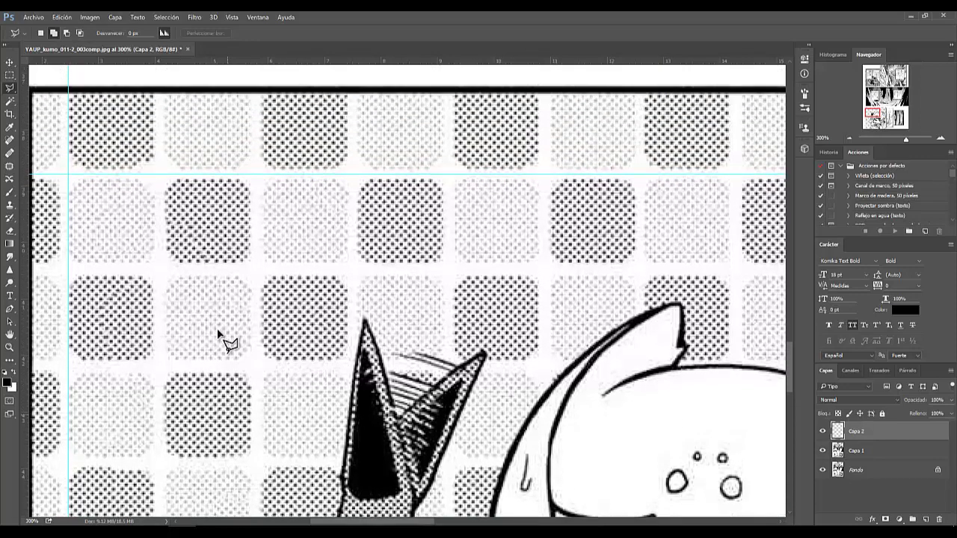
scroll(207, 423, "up", 2)
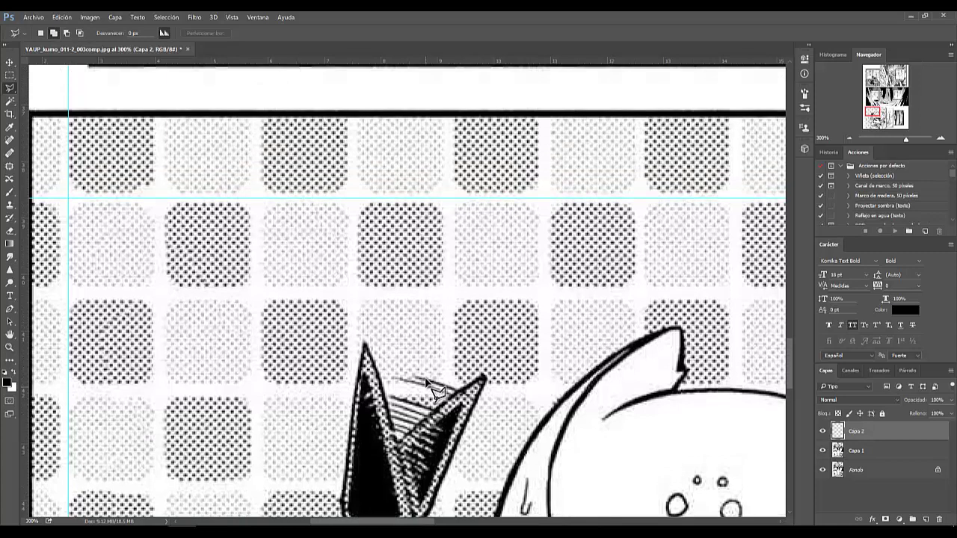
scroll(372, 173, "up", 2)
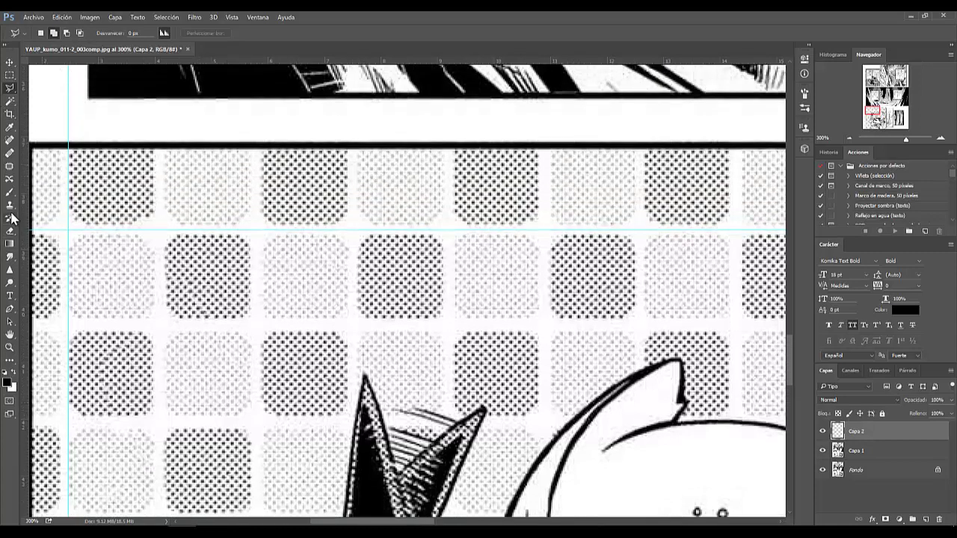
Step: Switch to the Clone Stamp with a 45 px brush
key("s")
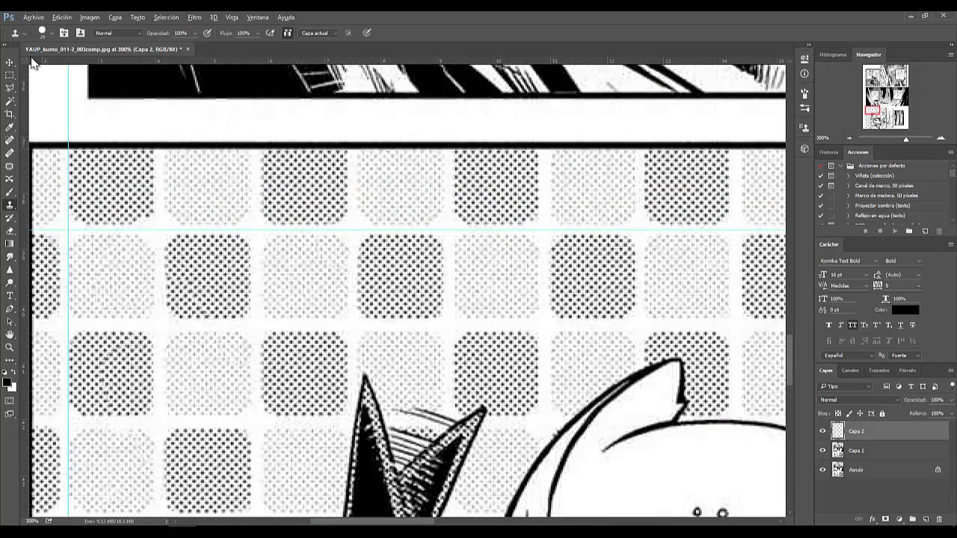
left_click(49, 34)
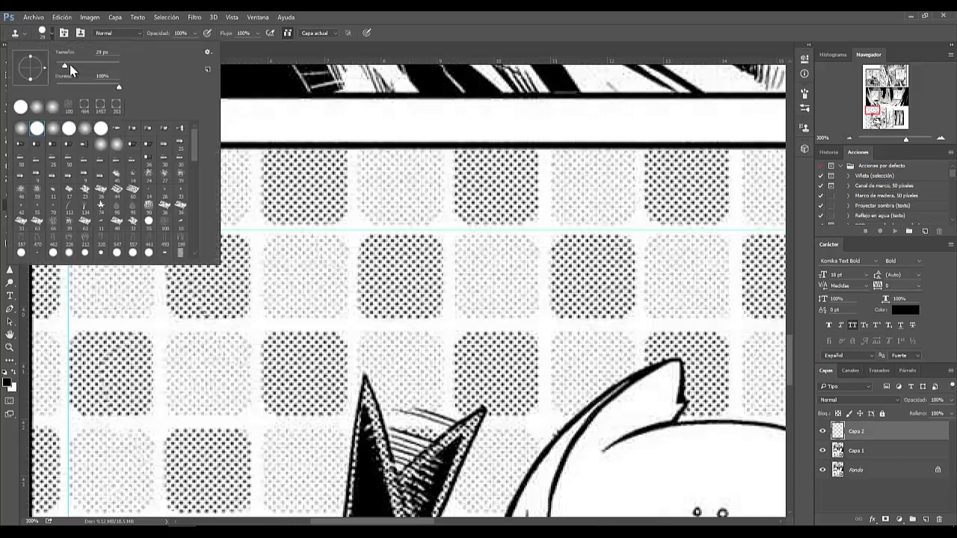
left_click_drag(70, 64, 73, 64)
key("Return")
Step: Sample screentone near the panel's top edge and stamp it over the spiky shape
left_click(231, 159, "alt")
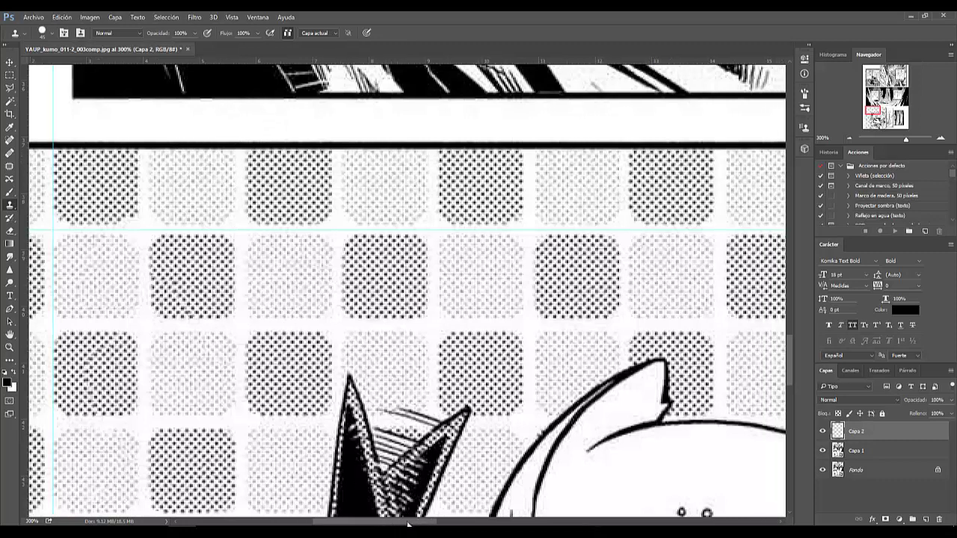
scroll(394, 494, "left", 2)
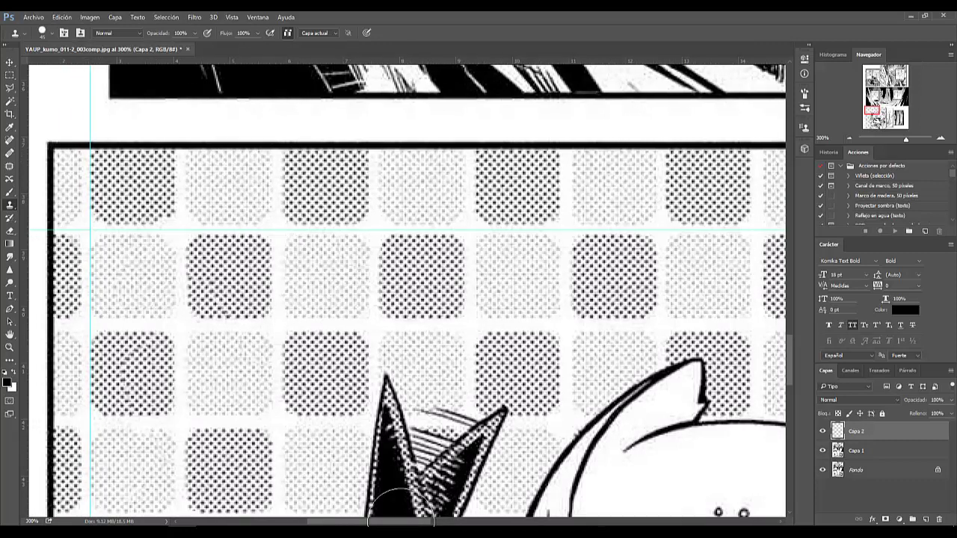
left_click(249, 153, "alt")
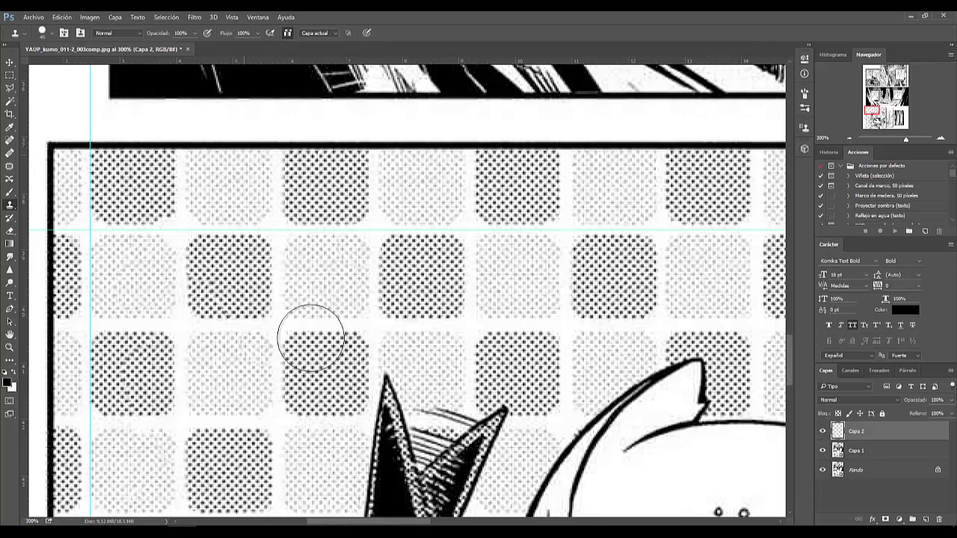
mouse_move(419, 490)
left_mouse_down()
mouse_move(401, 507)
mouse_move(437, 525)
left_mouse_up()
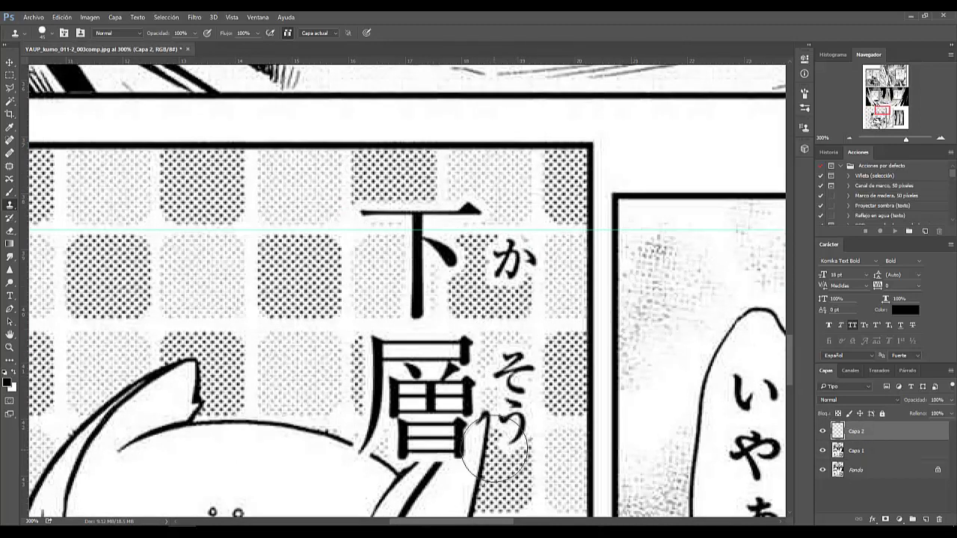
left_click_drag(500, 525, 429, 524)
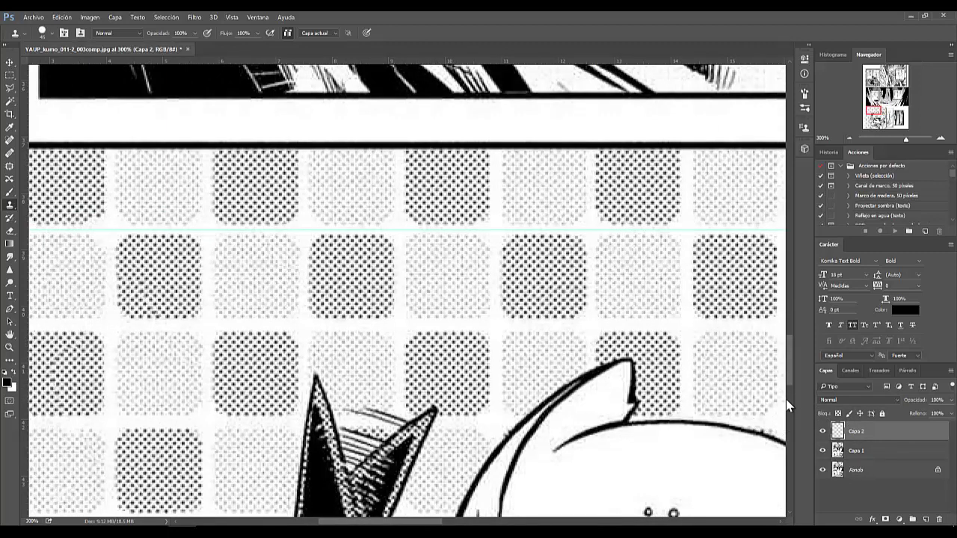
Step: Make Capa 1 active and clone screentone over the 下 character
left_click(857, 456)
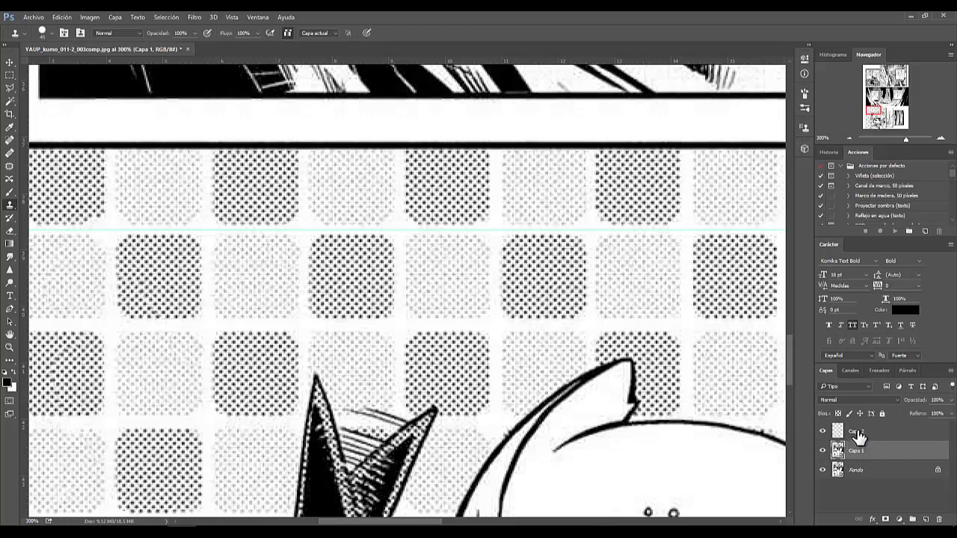
left_click(858, 433)
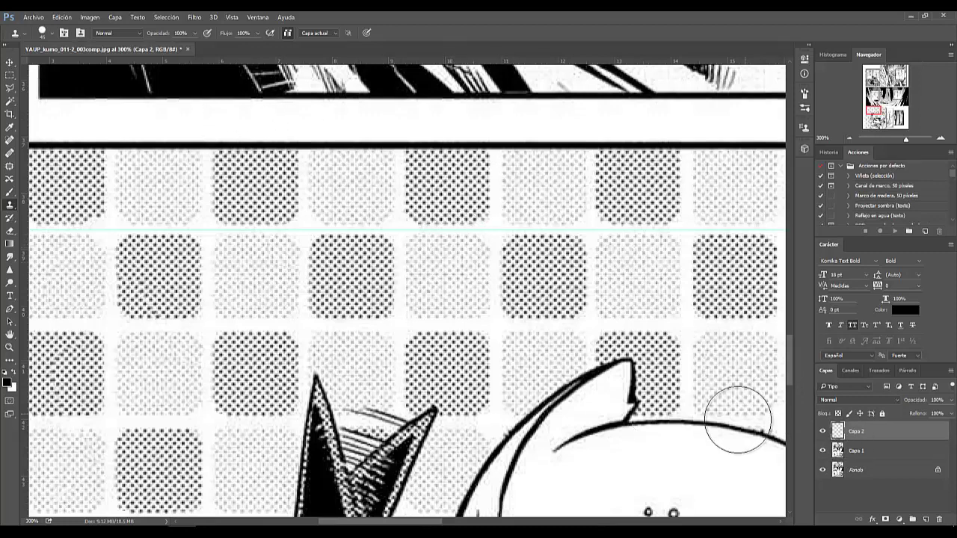
left_click(858, 455)
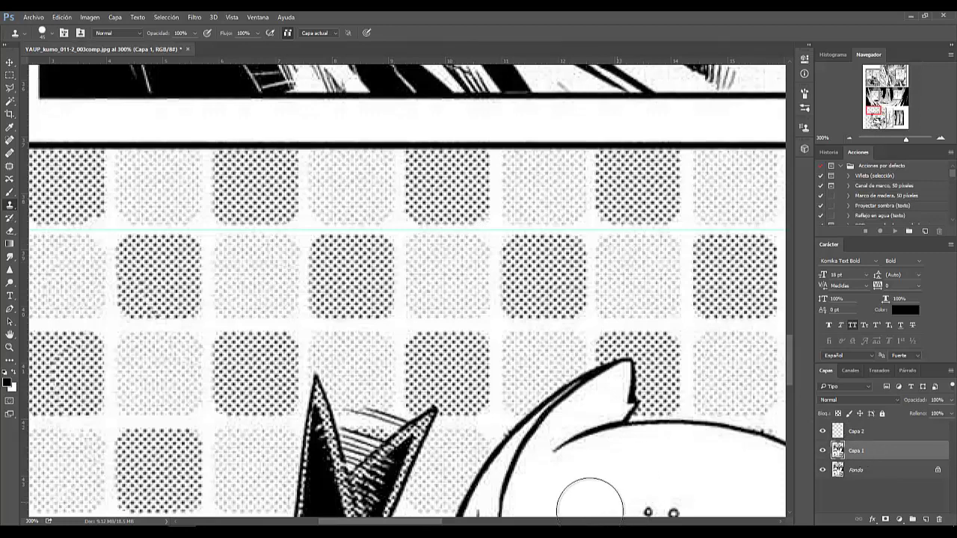
left_click_drag(434, 523, 420, 524)
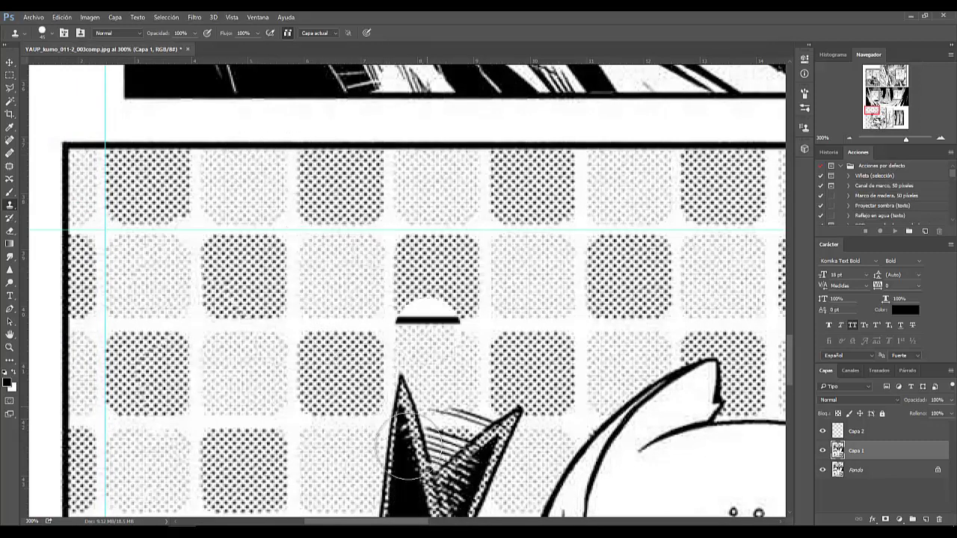
scroll(423, 497, "right", 10)
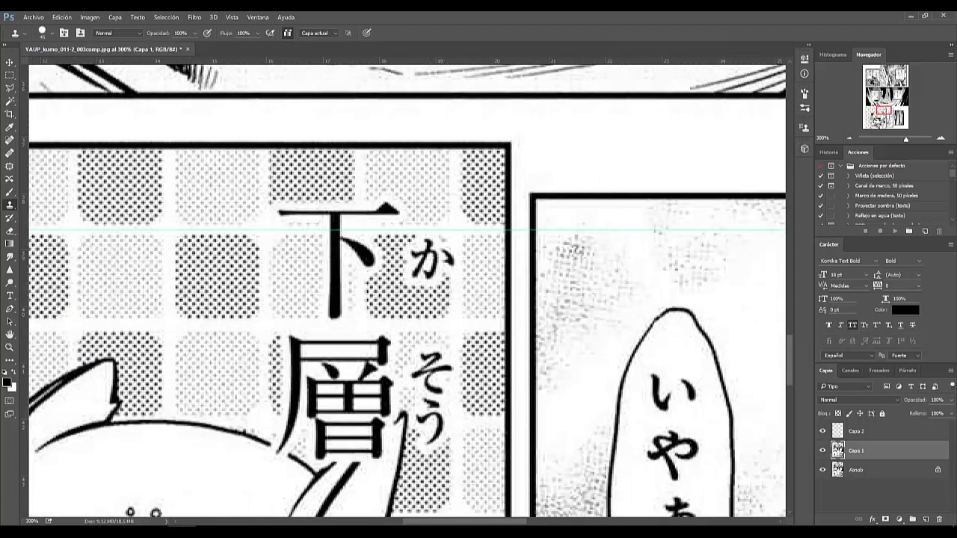
scroll(503, 485, "right", 2)
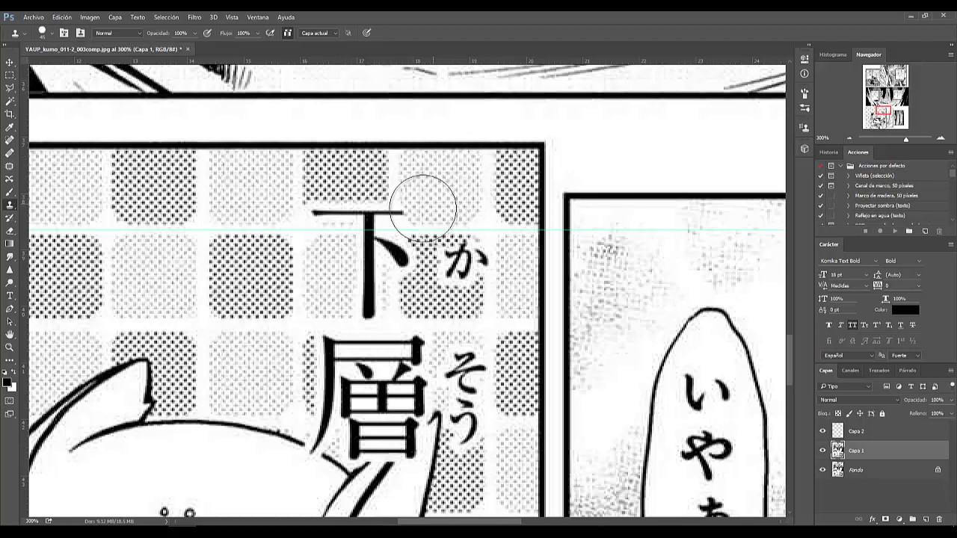
mouse_move(406, 197)
left_mouse_down()
mouse_move(387, 192)
mouse_move(377, 207)
mouse_move(395, 171)
left_mouse_up()
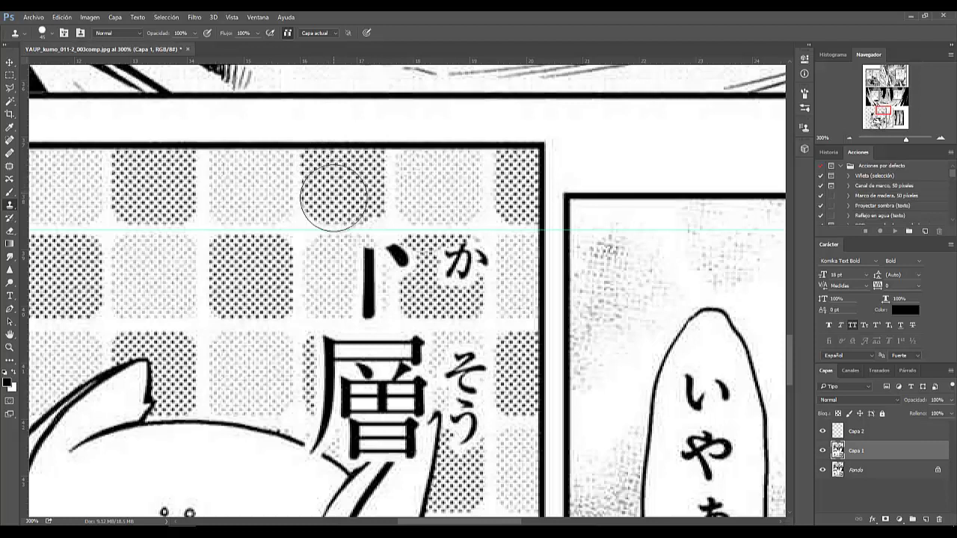
left_click_drag(331, 213, 328, 203)
Step: Clone screentone over か, そ and 層, and patch the area beside the cat's ear
mouse_move(379, 280)
left_mouse_down()
mouse_move(402, 261)
mouse_move(477, 259)
left_mouse_up()
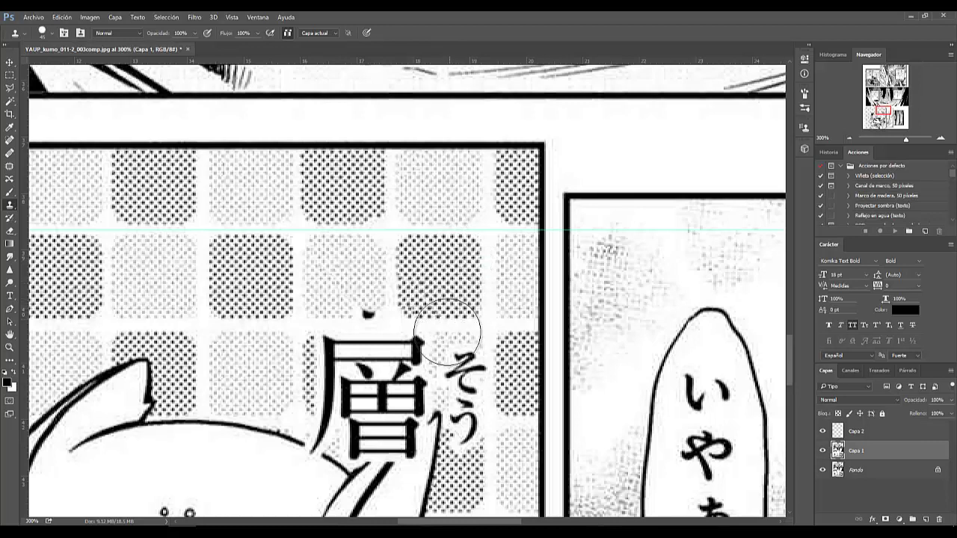
left_click_drag(454, 346, 455, 423)
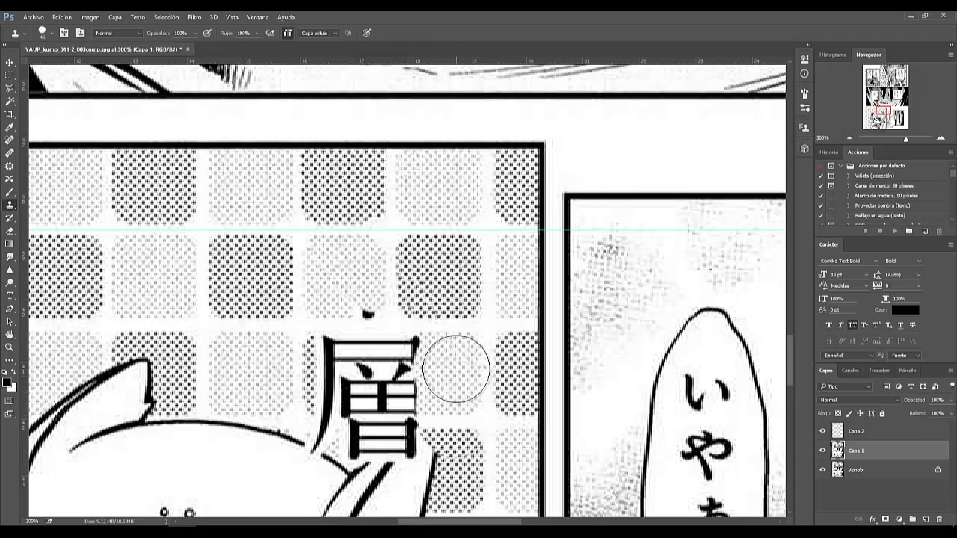
scroll(404, 314, "down", 2)
scroll(435, 287, "down", 3)
mouse_move(435, 286)
left_mouse_down()
mouse_move(406, 289)
mouse_move(406, 277)
mouse_move(363, 256)
mouse_move(347, 337)
left_mouse_up()
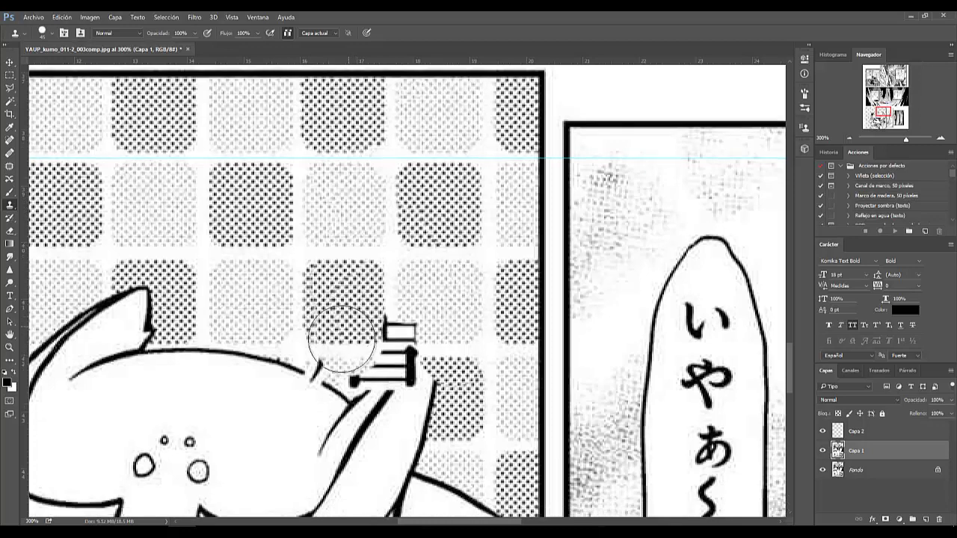
scroll(347, 339, "down", 1)
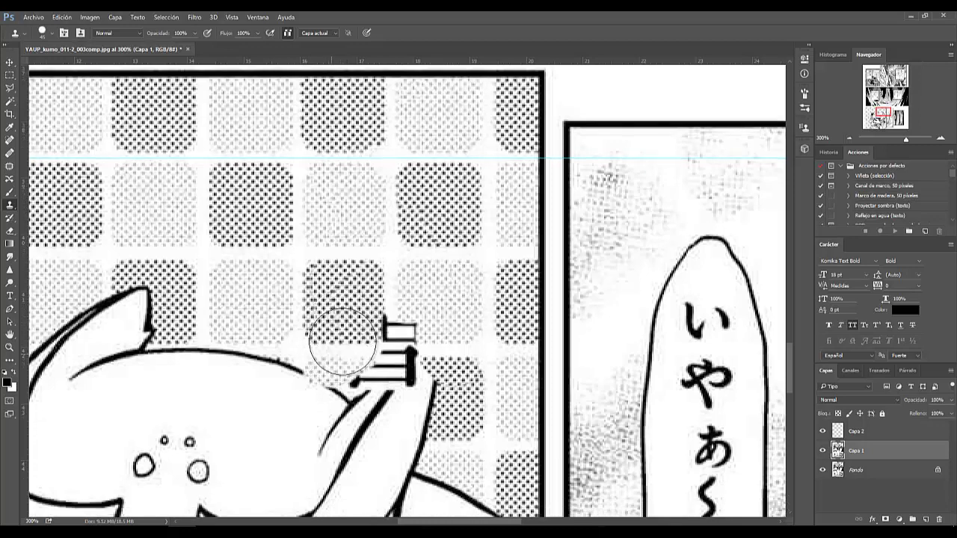
scroll(423, 274, "down", 1)
mouse_move(397, 287)
left_mouse_down()
mouse_move(389, 303)
mouse_move(401, 327)
mouse_move(352, 320)
mouse_move(352, 332)
left_mouse_up()
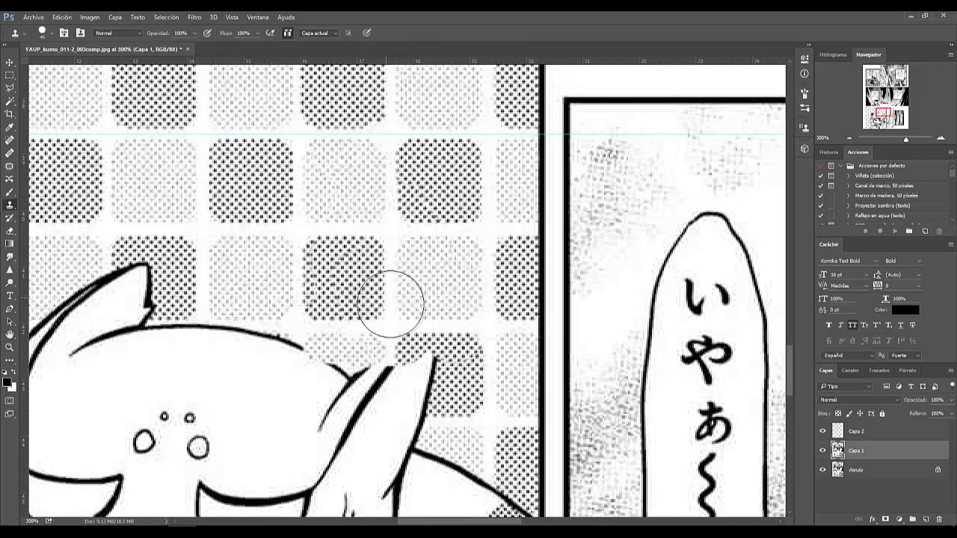
left_click_drag(393, 359, 427, 392)
Step: Undo the stray dots painted over the character's ear
key("ctrl+z")
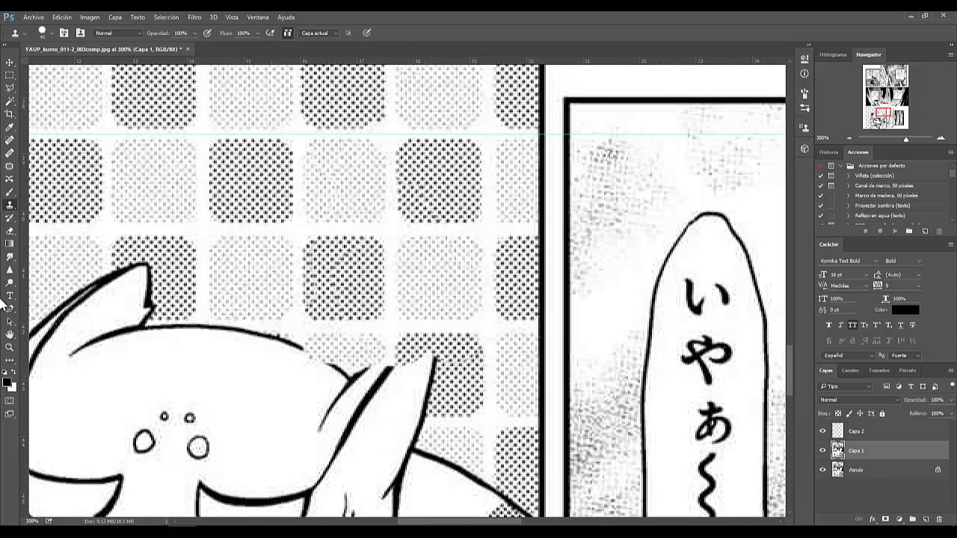
right_click(14, 312)
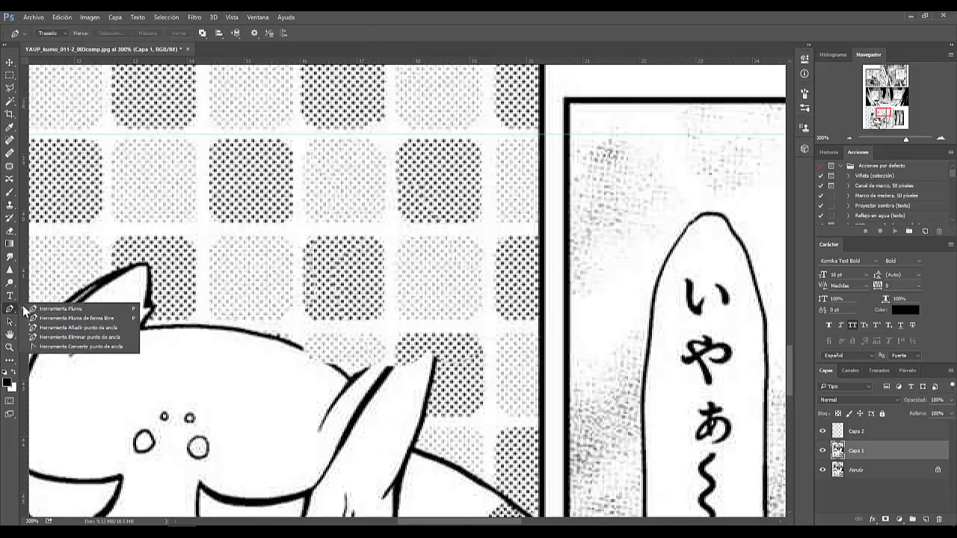
left_click(75, 307)
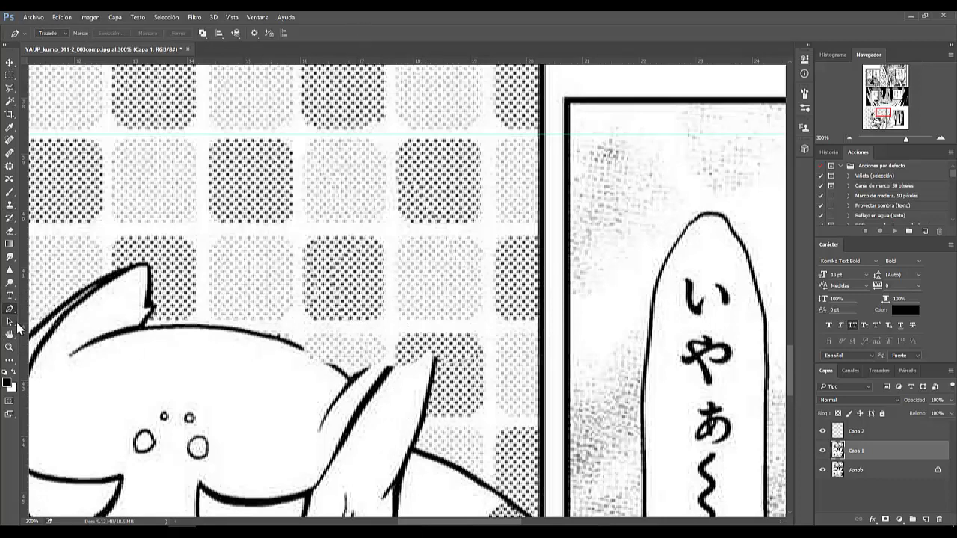
scroll(16, 322, "up", 2)
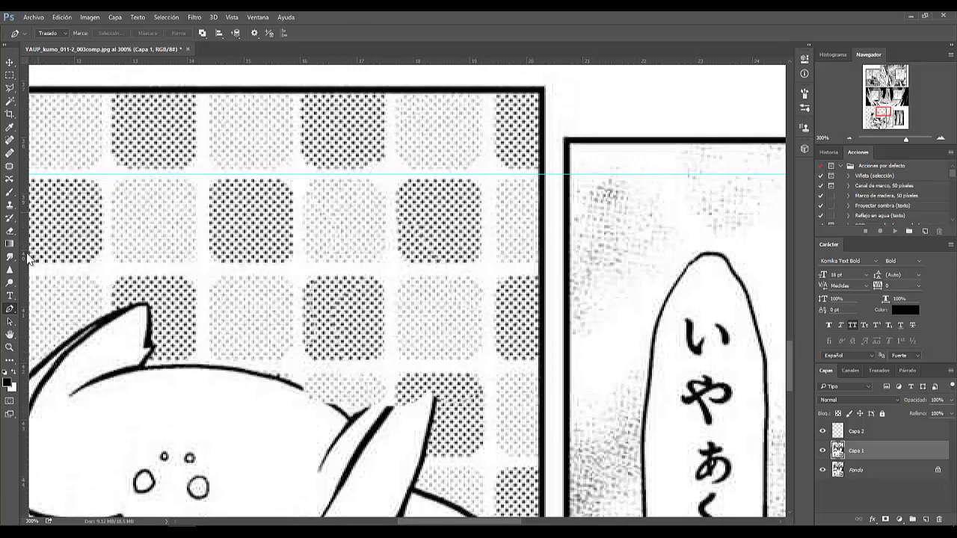
Step: Clone halftone dots into the screentone square beside the ear tip
left_click(10, 205)
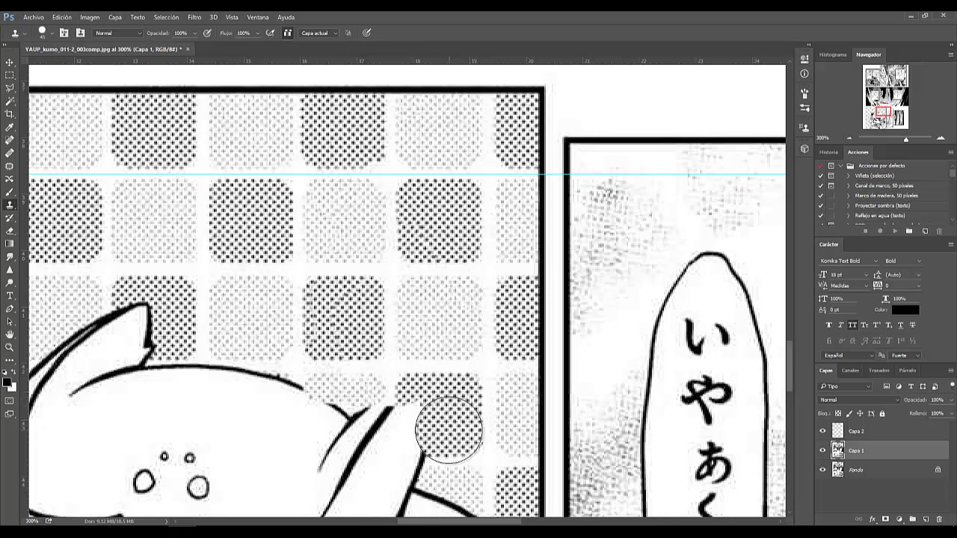
left_click_drag(455, 429, 436, 393)
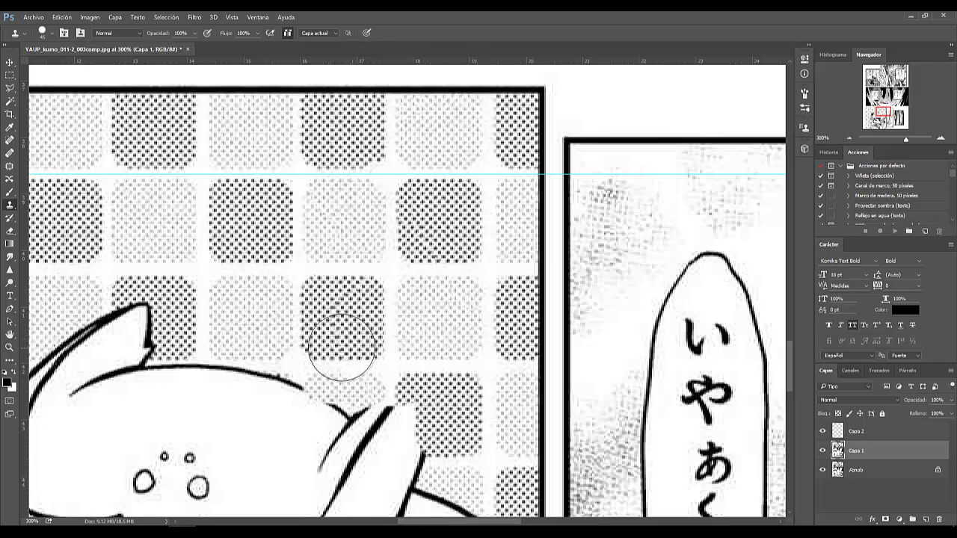
scroll(632, 441, "up", 3)
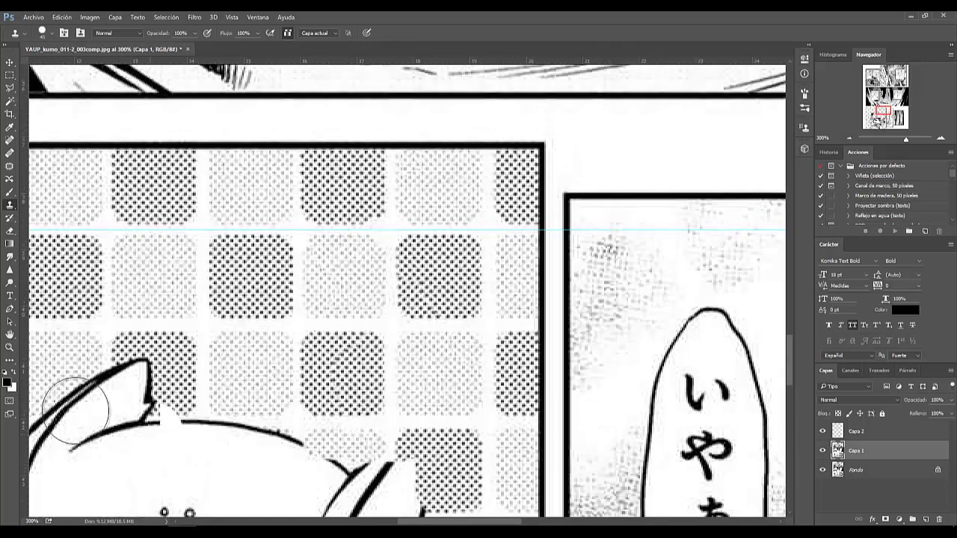
Step: Fit the page on screen, zoom in on the spider's face and back out, then toggle Capa 1
left_click(14, 348)
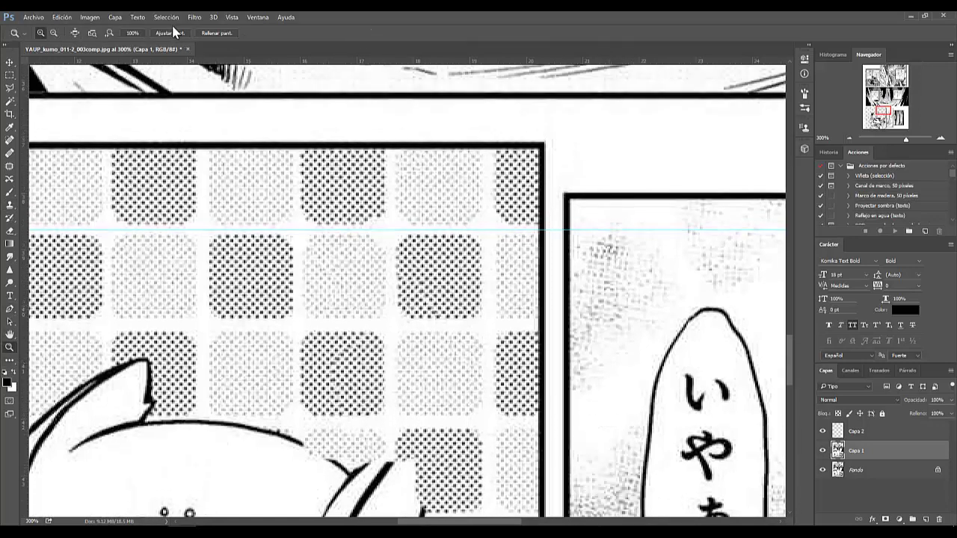
left_click(174, 30)
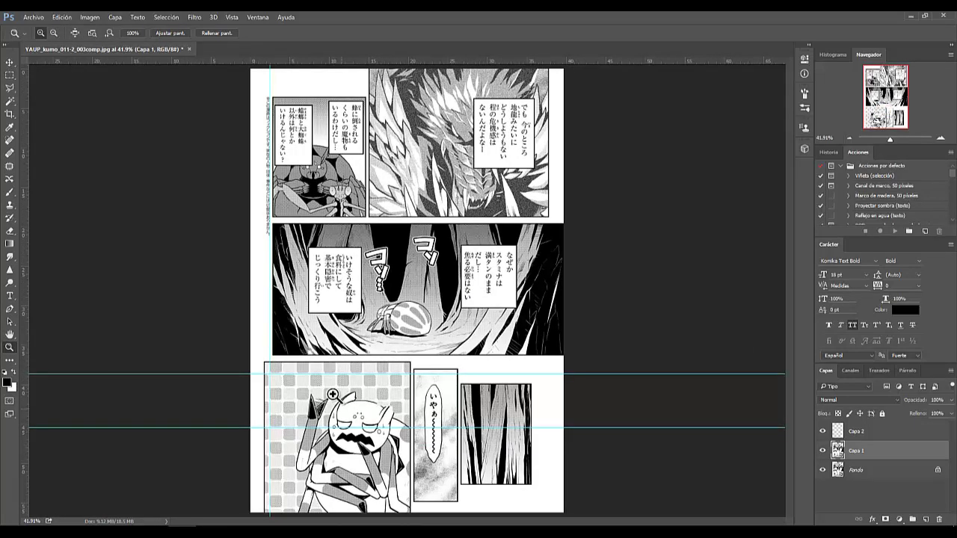
left_click_drag(332, 394, 340, 375)
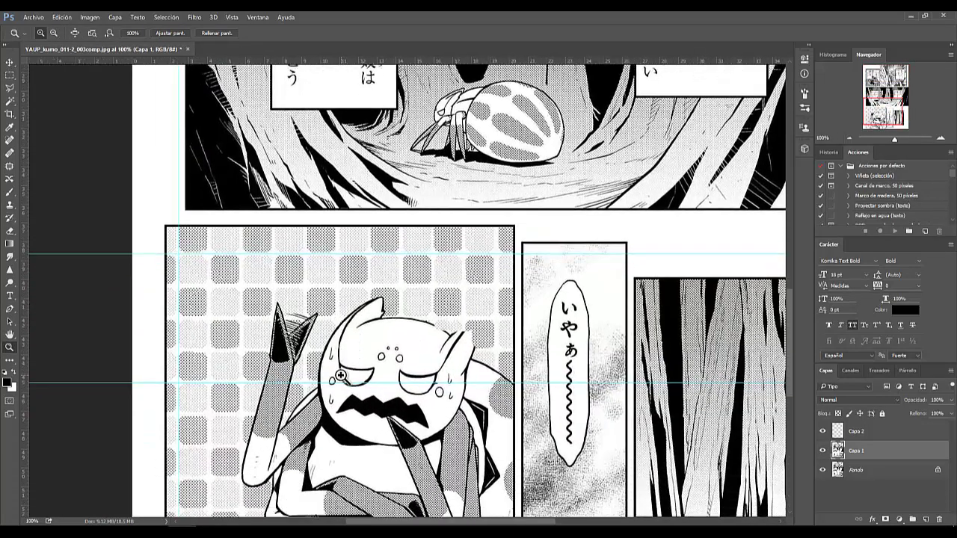
left_click(340, 375)
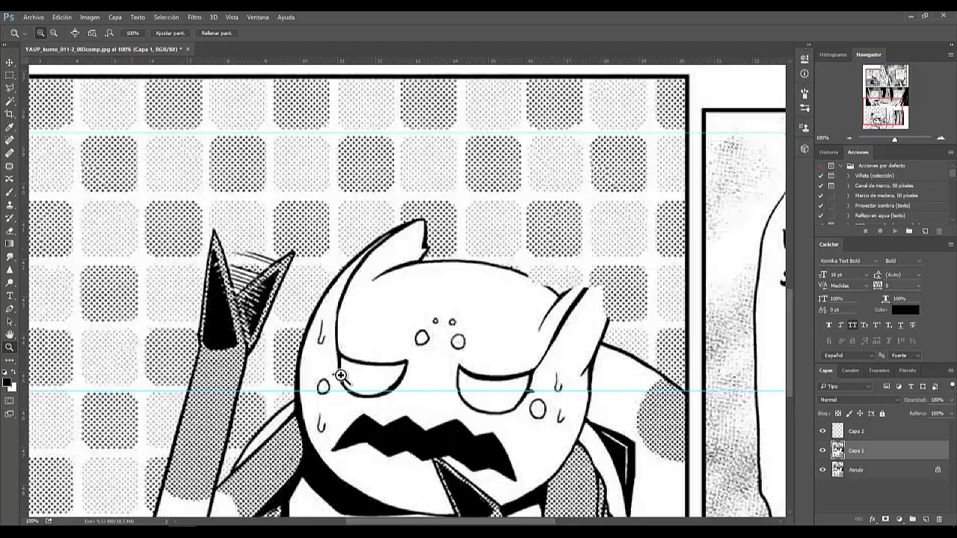
left_click(54, 33)
left_click(187, 224)
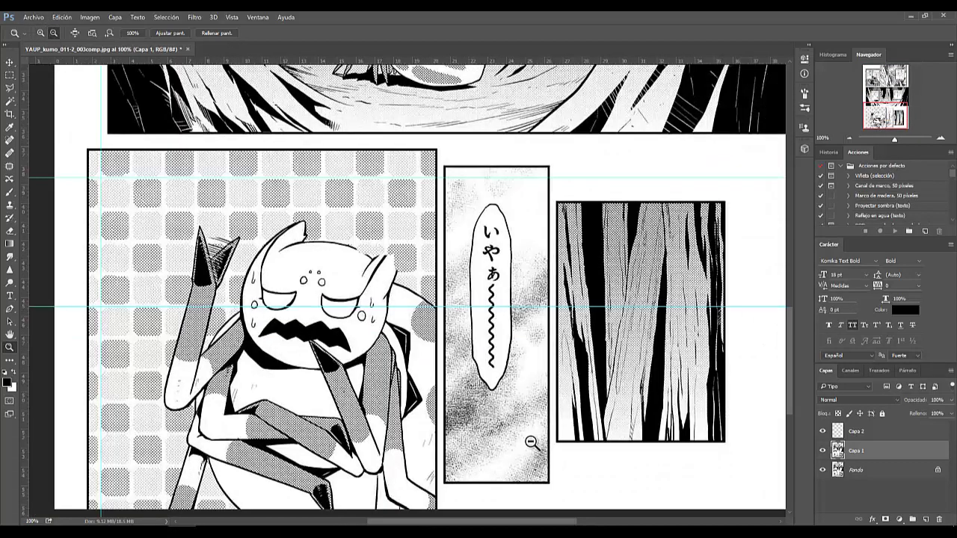
left_click(823, 451)
Step: Select Capa 2 and toggle its visibility to compare the patches
left_click(877, 437)
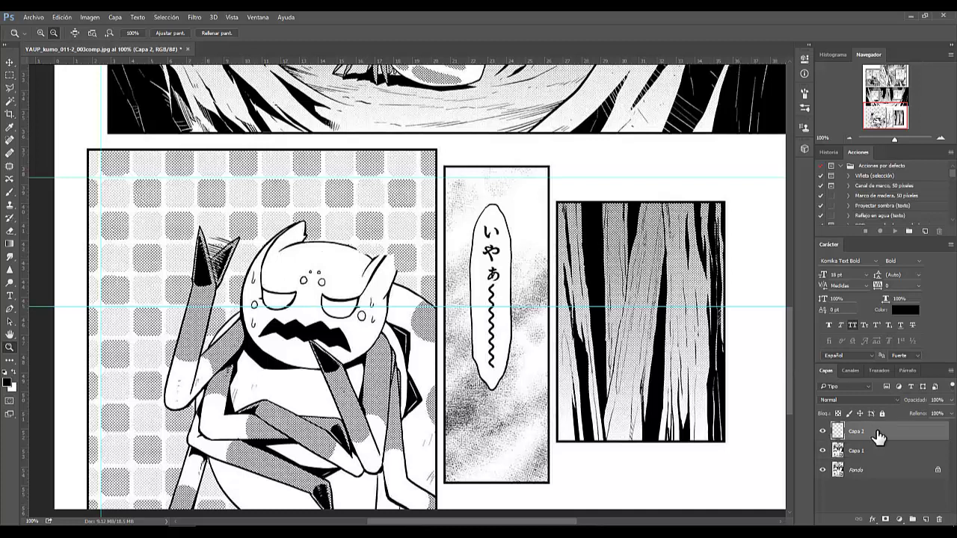
left_click(823, 432)
left_click(823, 432)
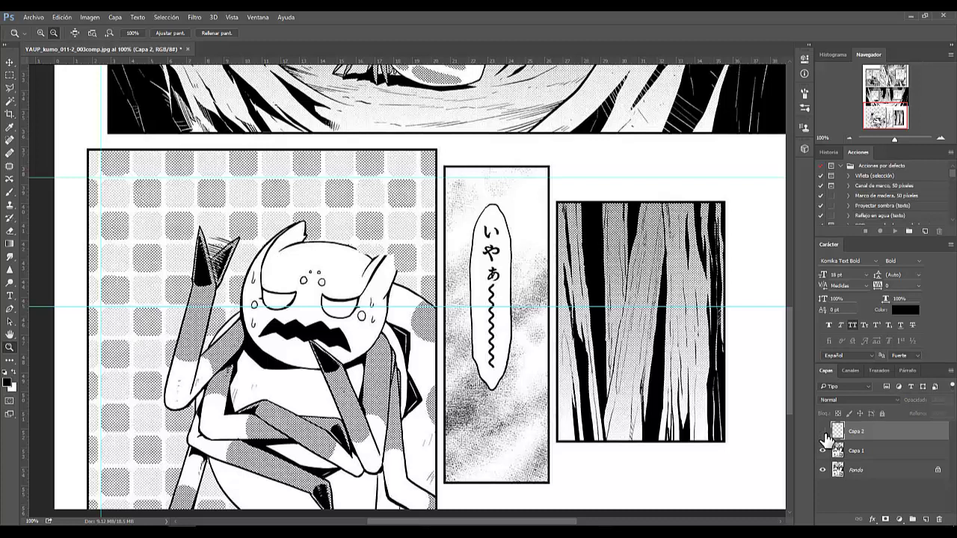
left_click(823, 432)
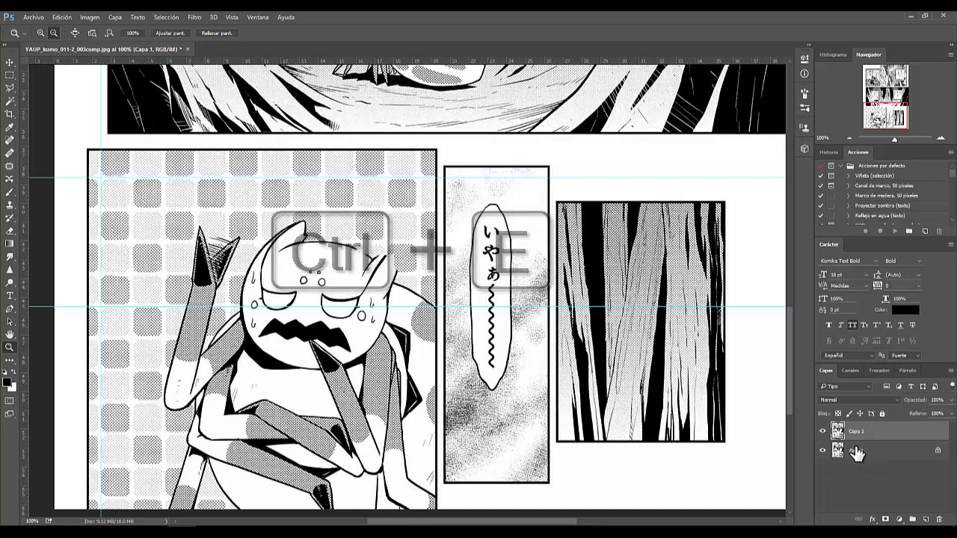
right_click(853, 431)
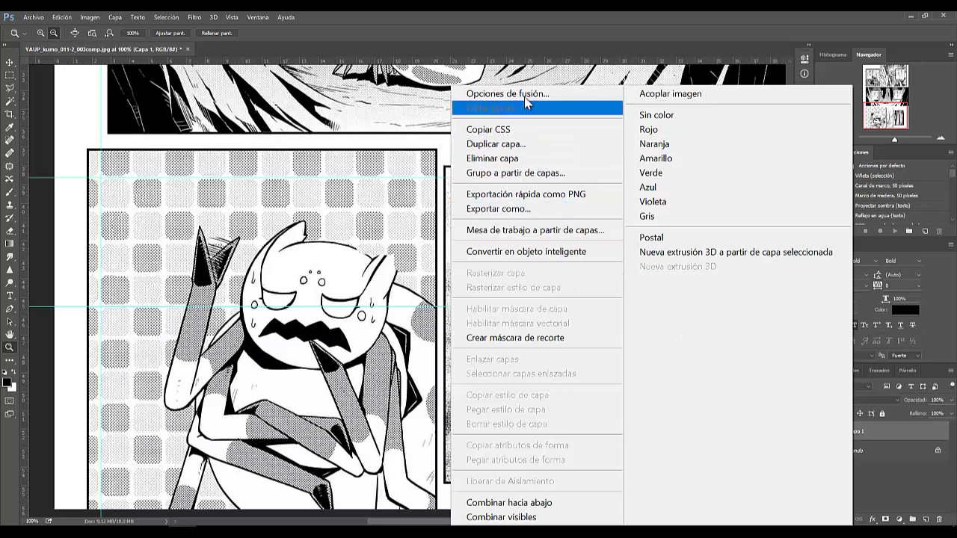
left_click(919, 508)
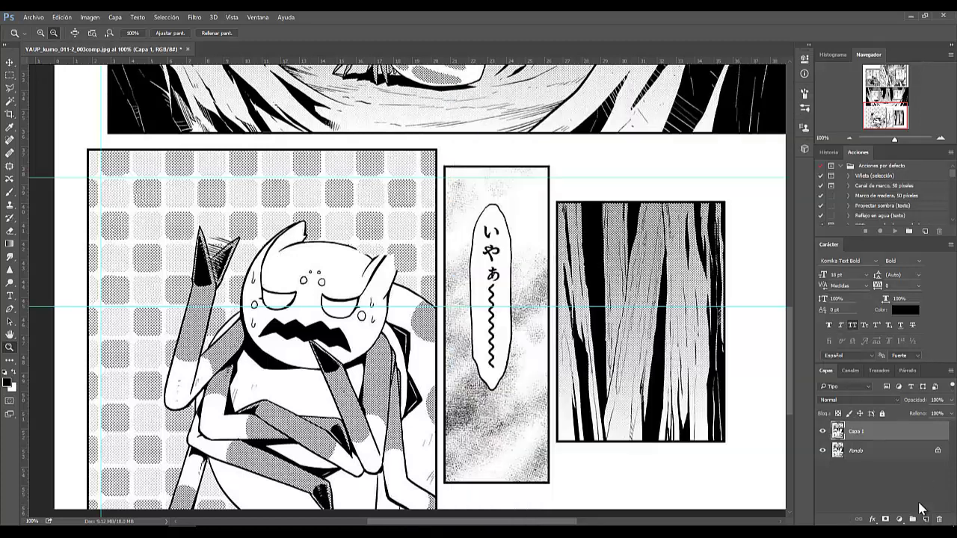
Step: Unlock the background as Capa 0, merge Capa 1 into it, restore a Capa 1, and select Capa 0
left_click(938, 453)
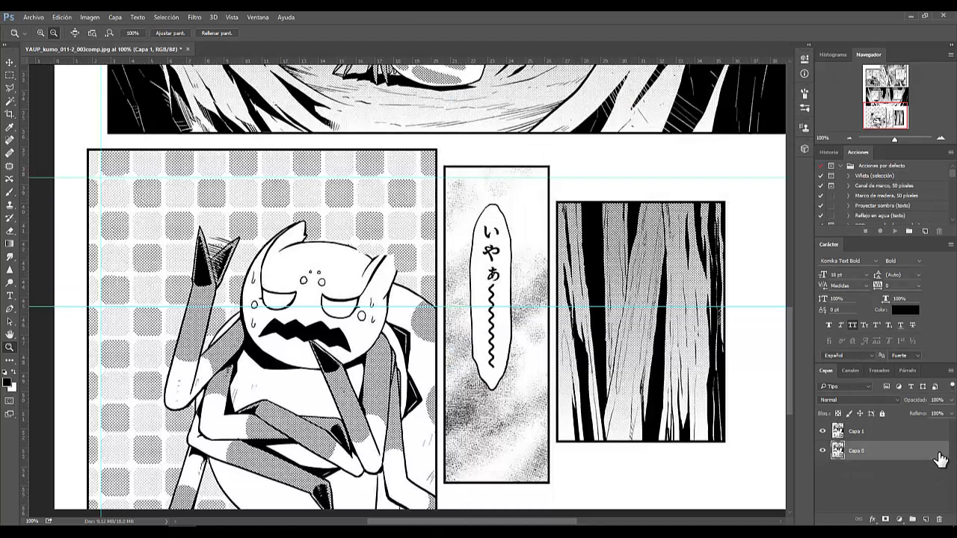
right_click(888, 430)
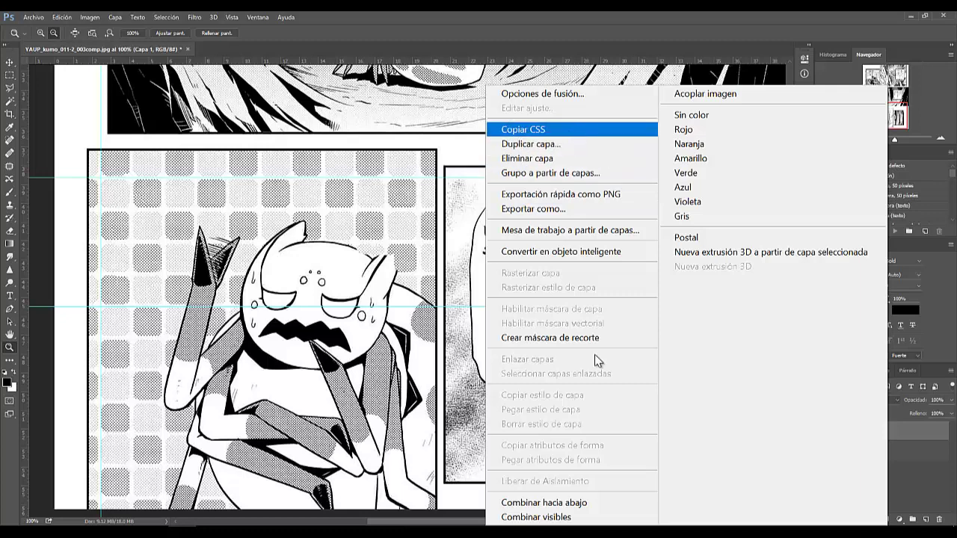
left_click(591, 502)
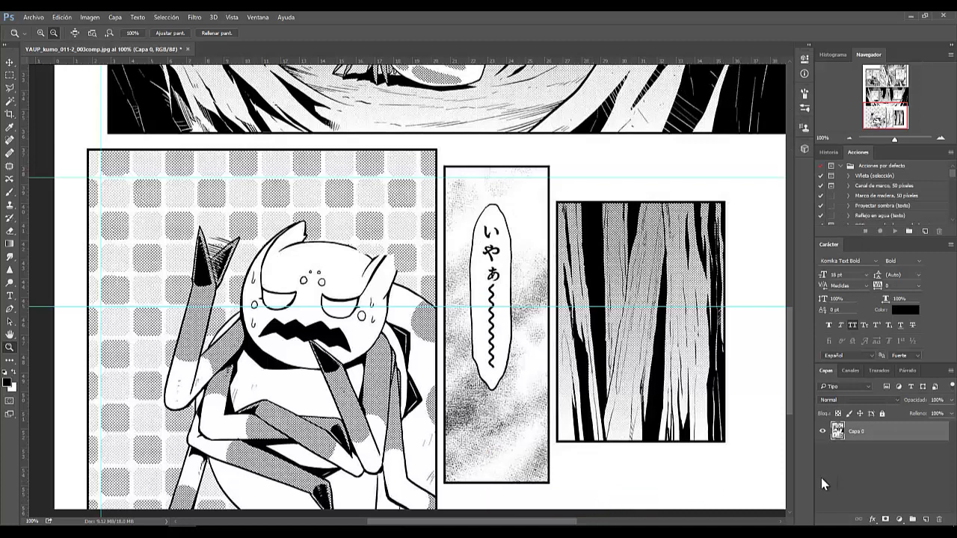
key("ctrl+j")
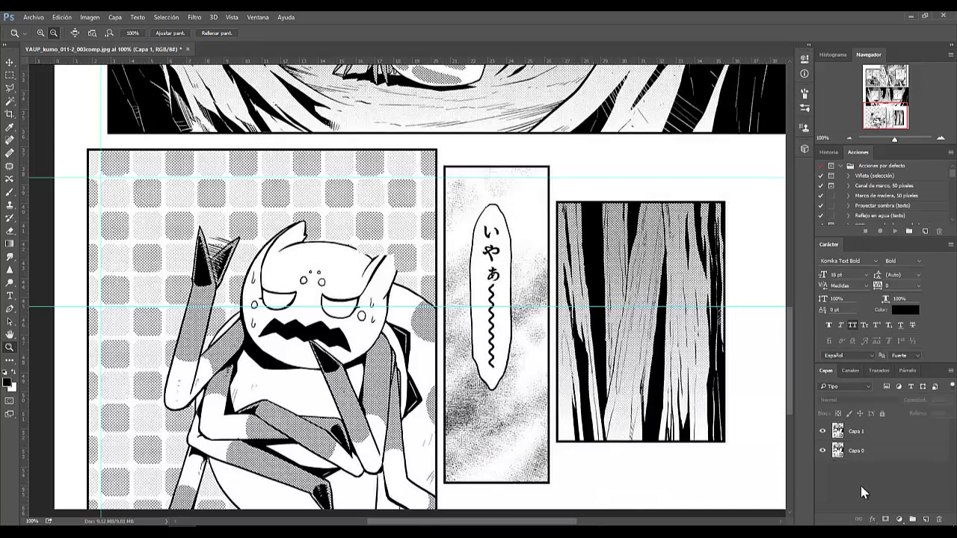
left_click(860, 486)
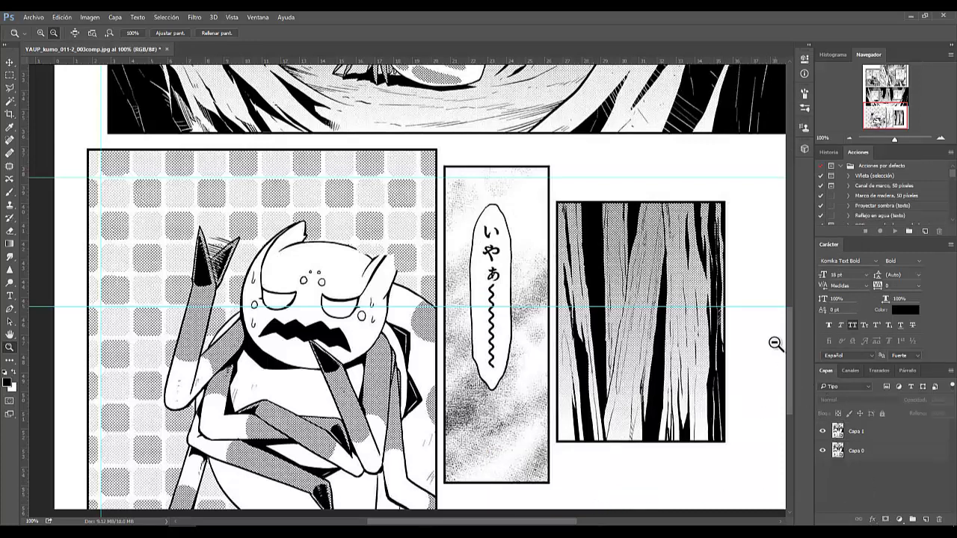
left_click(943, 456)
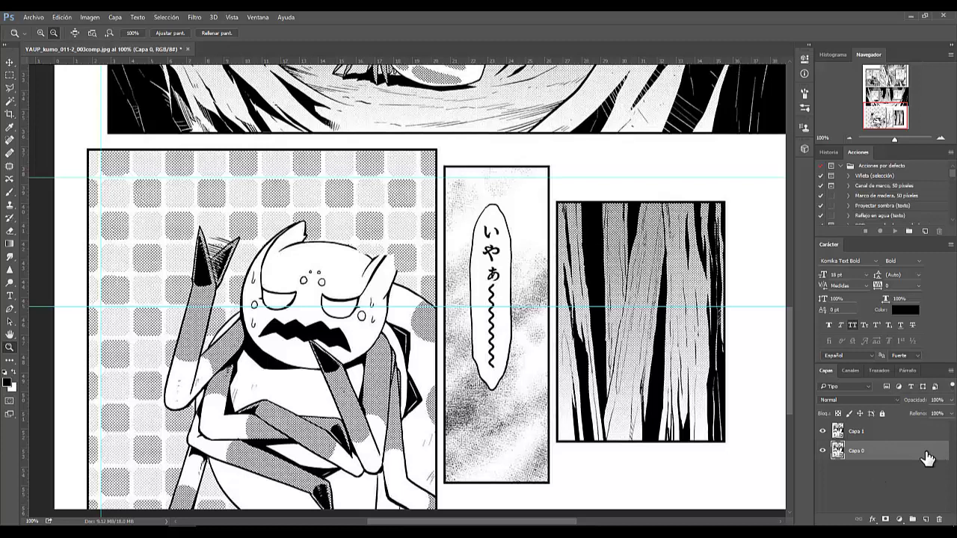
Step: Cancel the Estilo de capa dialog, lock Capa 0, and toggle Capa 1 on and off
double_click(889, 450)
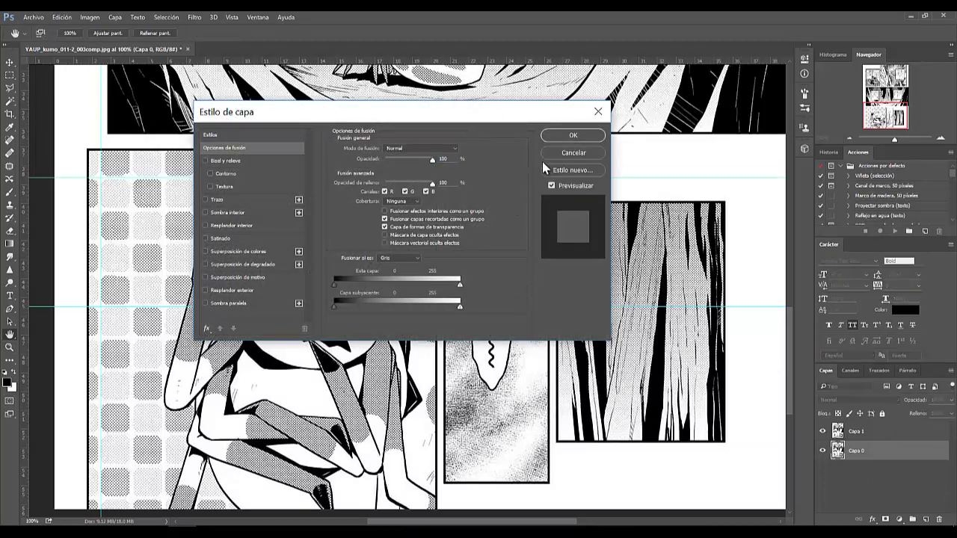
left_click(562, 152)
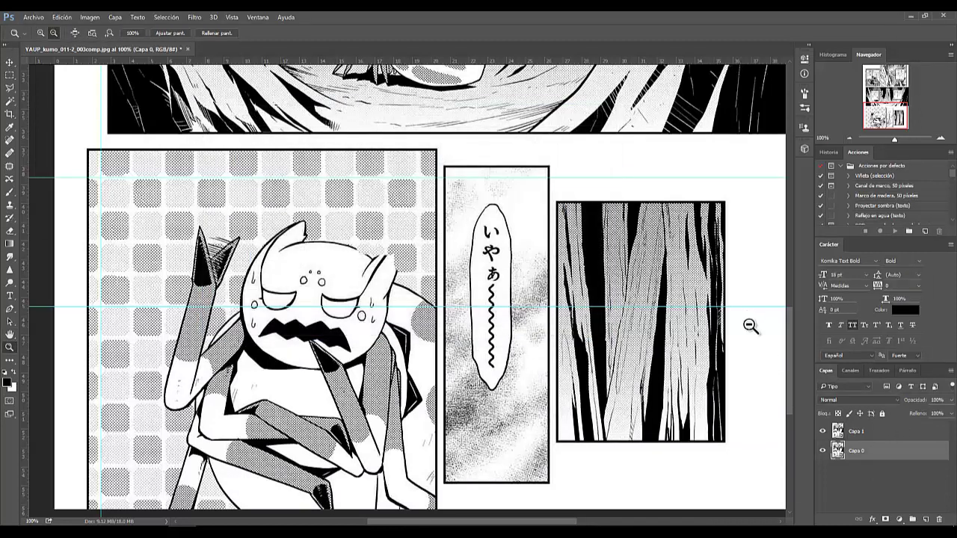
left_click(883, 414)
scroll(432, 286, "up", 2)
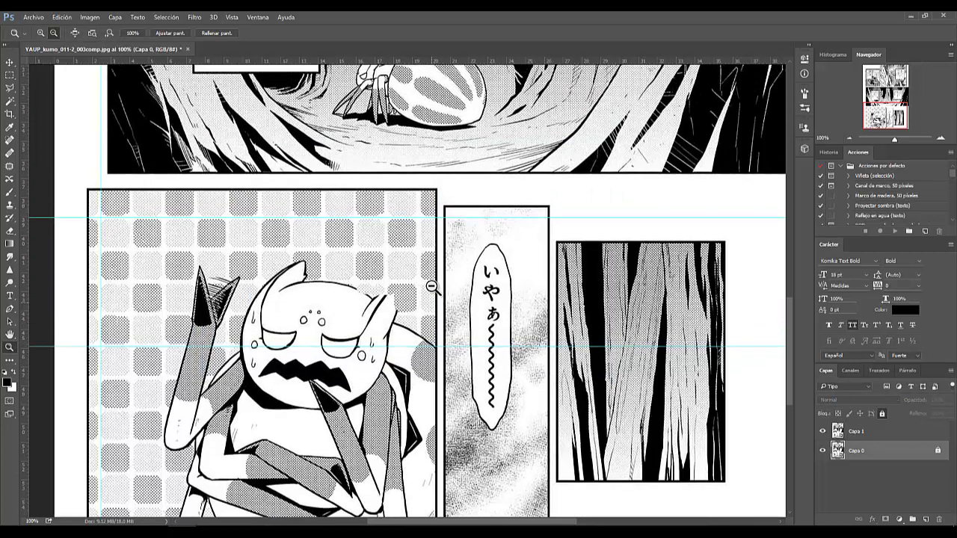
scroll(432, 286, "up", 1)
scroll(432, 286, "up", 2)
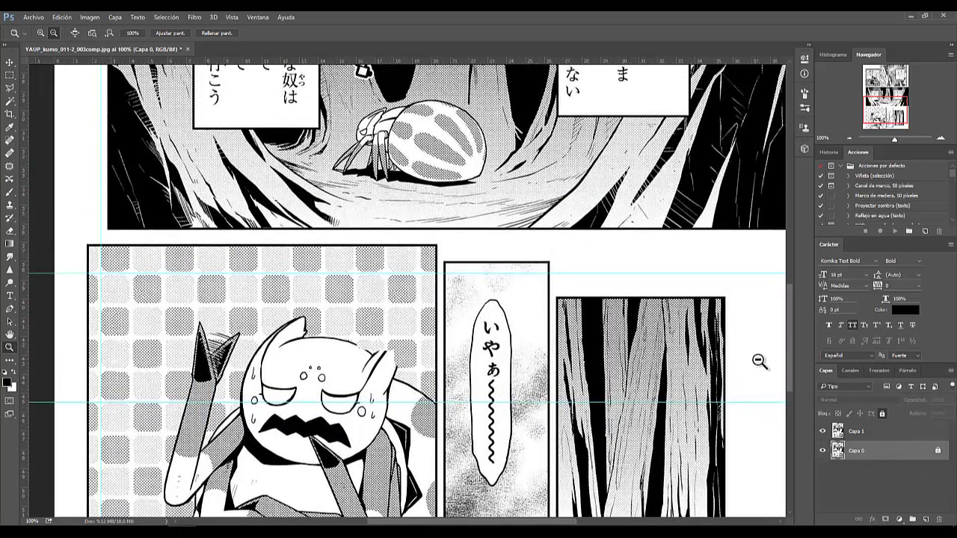
left_click(823, 432)
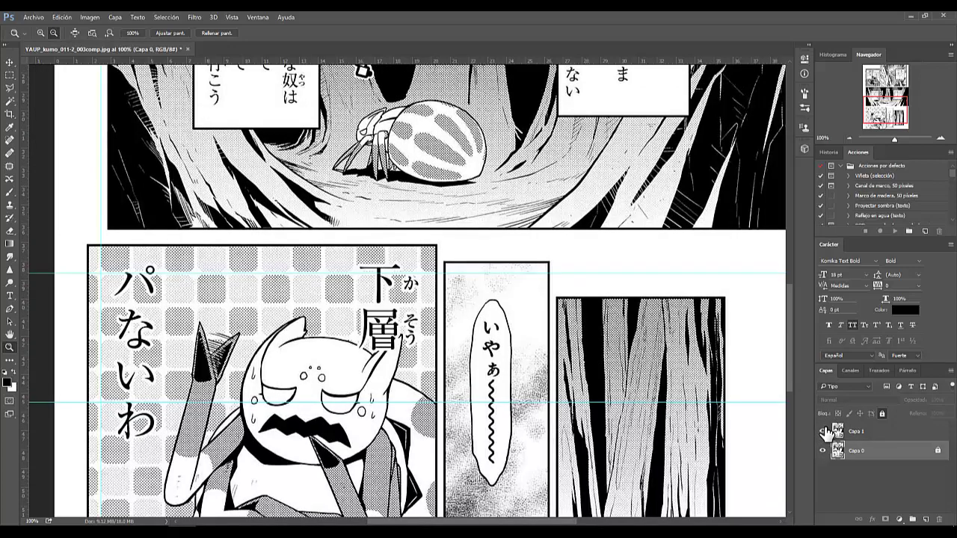
left_click(823, 431)
left_click_drag(793, 331, 794, 349)
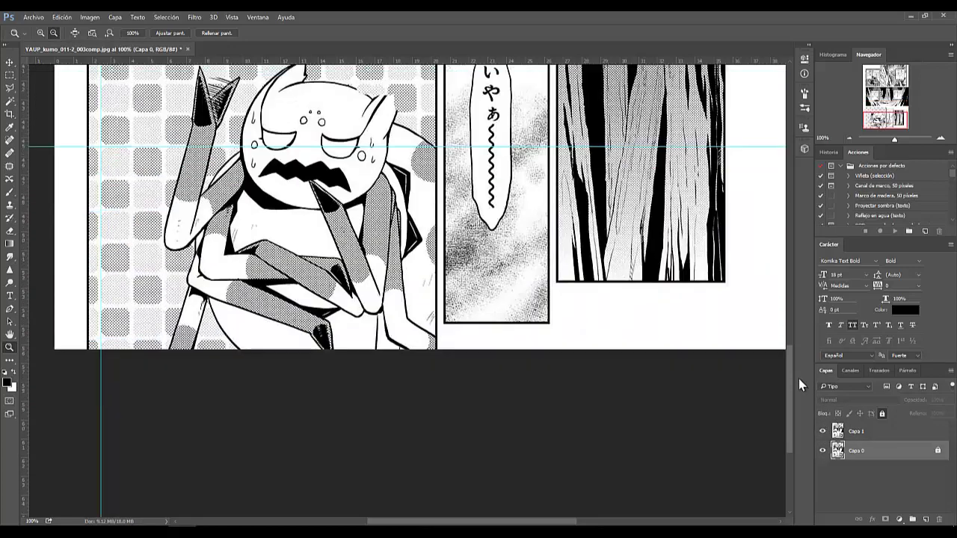